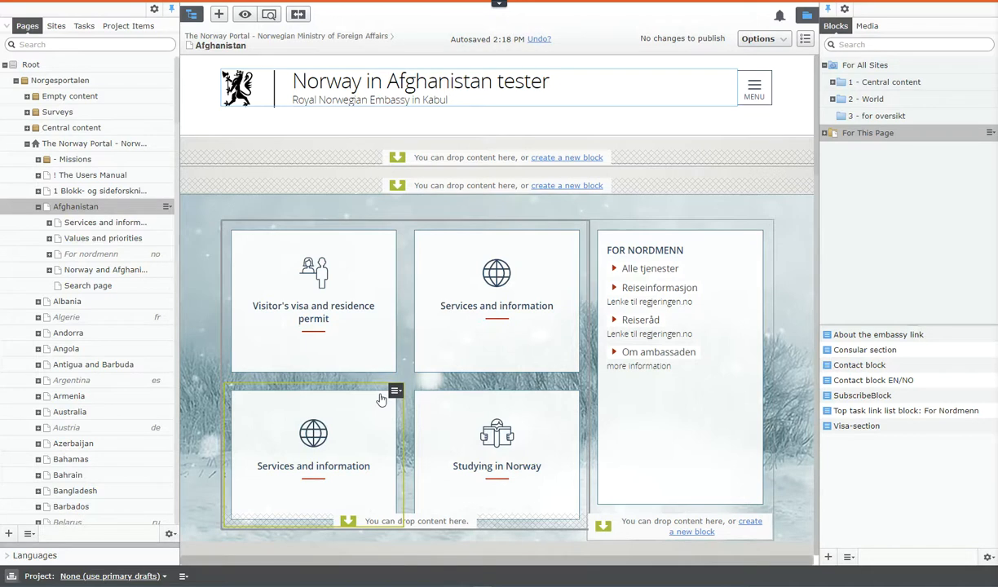
# - Look over the Afghanistan page down to its footer and examine the block folders under 2 - World > Afghanistan
pyautogui.scroll(-1, 466, 345)
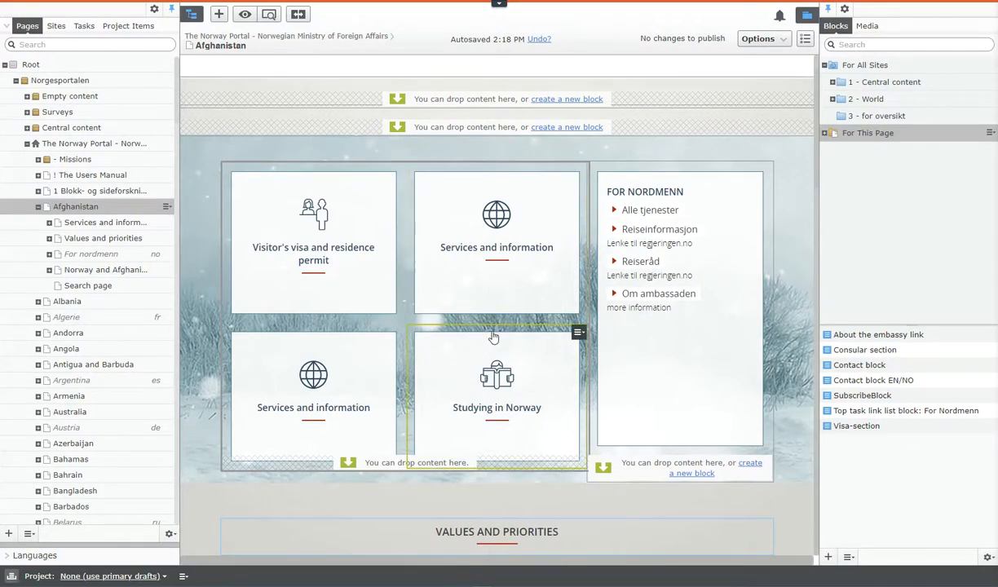
pyautogui.scroll(-10, 492, 336)
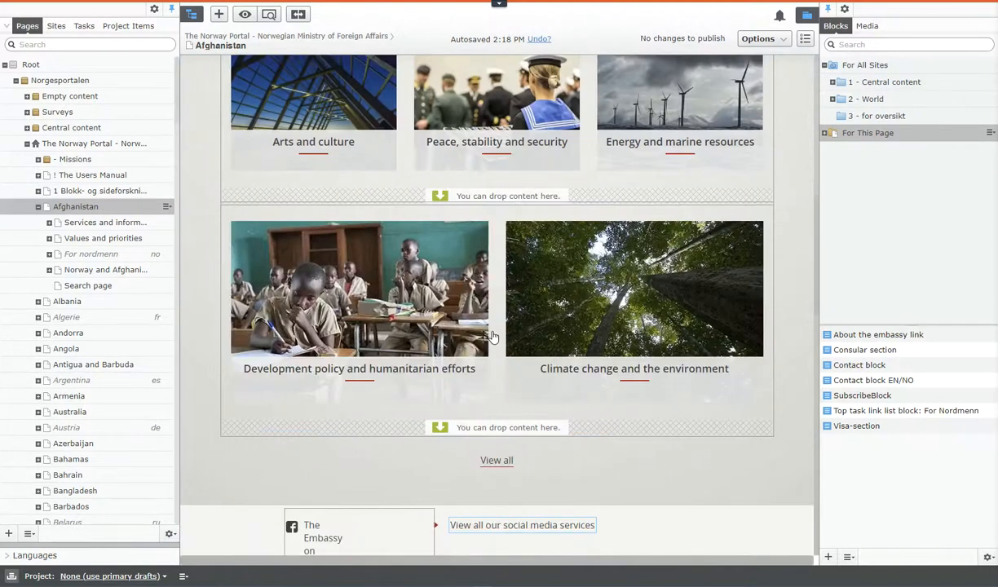
pyautogui.scroll(-15, 492, 336)
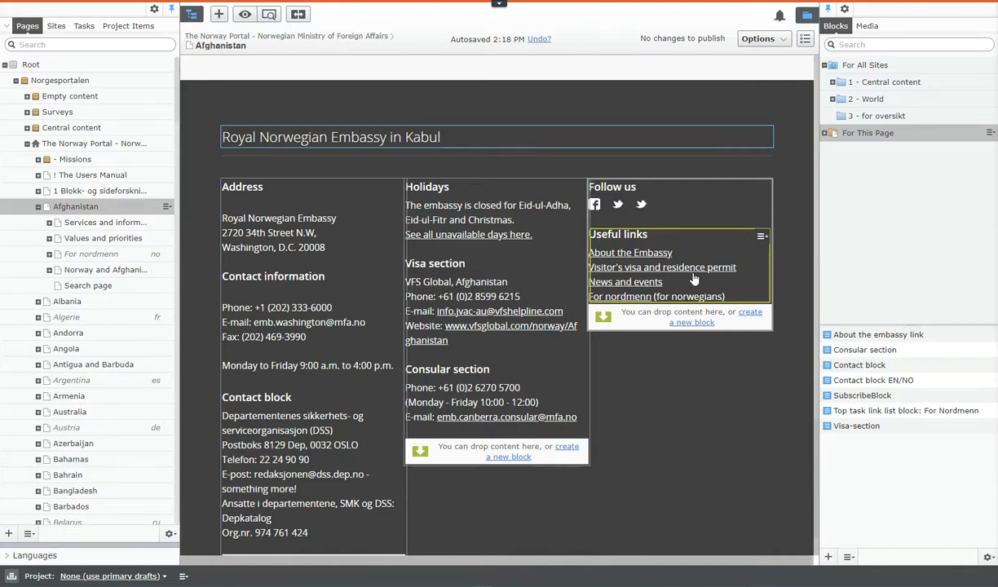
pyautogui.click(841, 99)
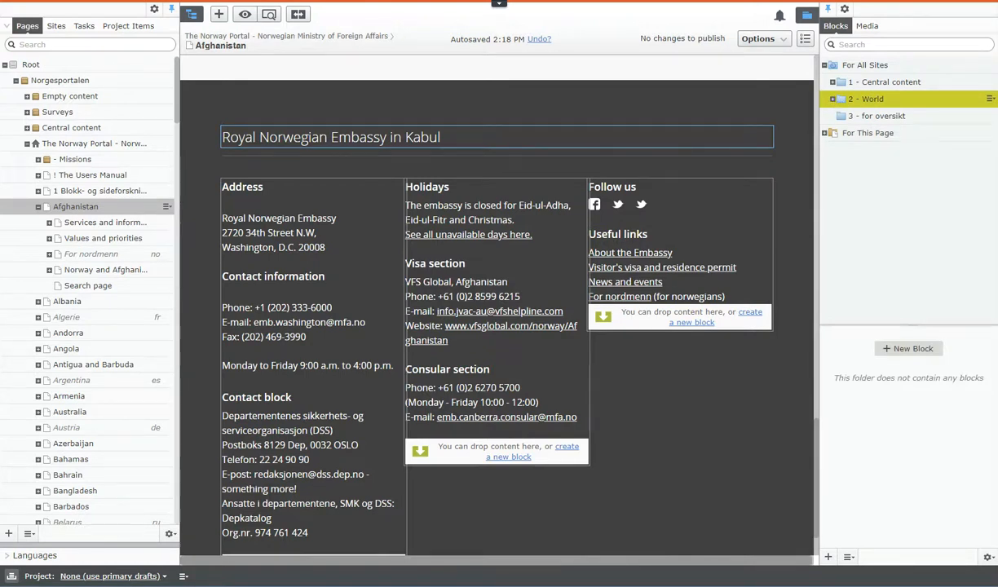
pyautogui.click(833, 100)
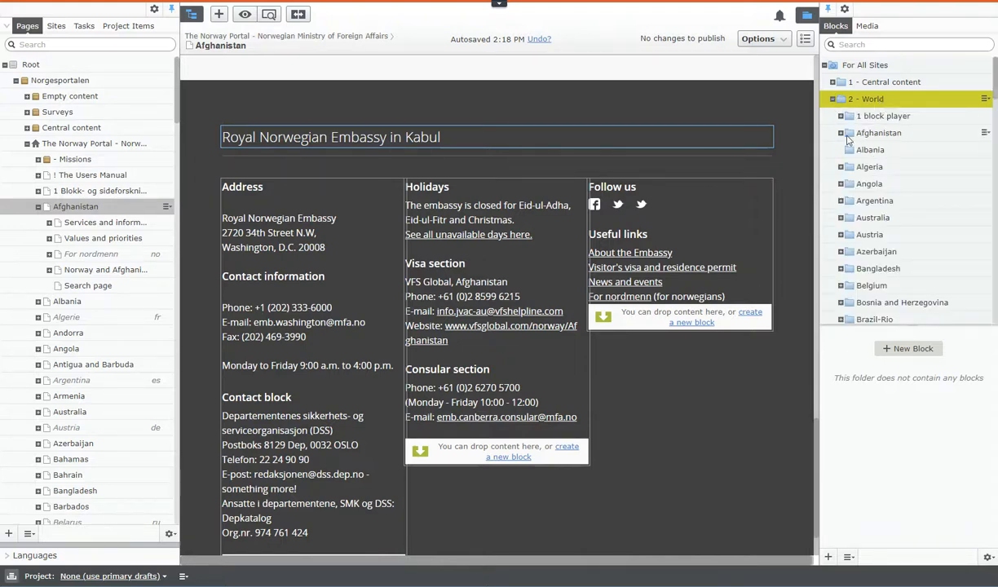
pyautogui.click(841, 134)
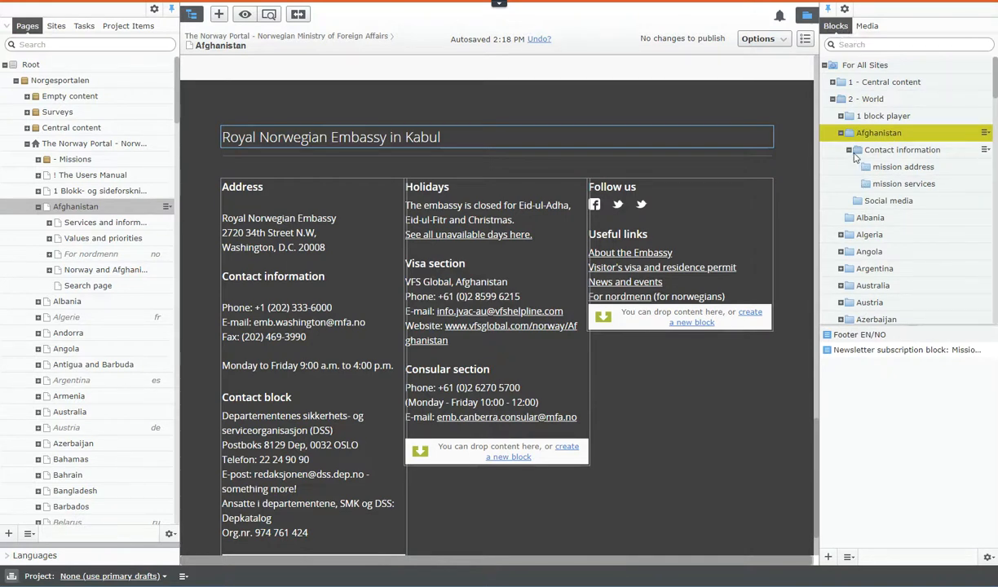
pyautogui.click(879, 199)
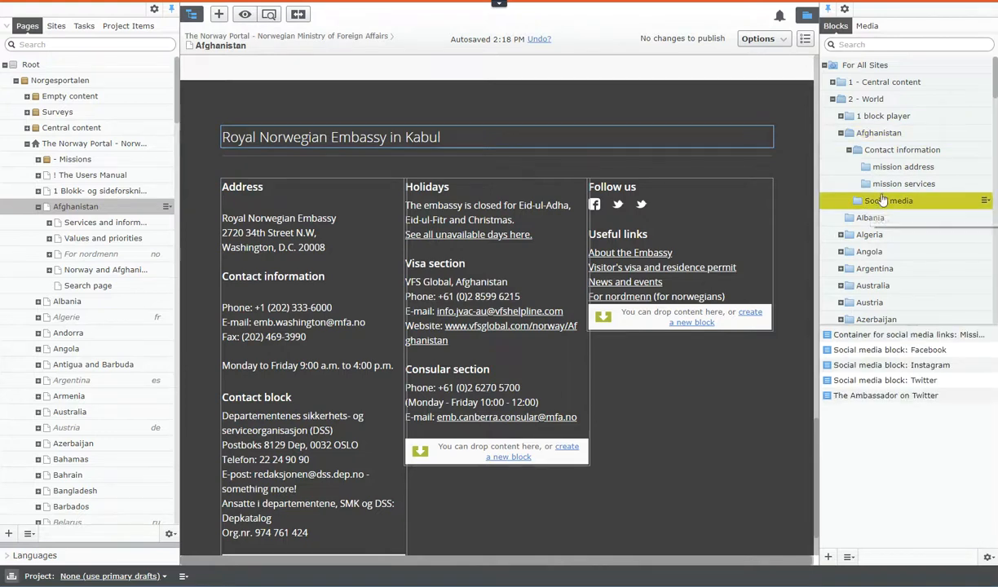
pyautogui.click(881, 182)
pyautogui.click(880, 167)
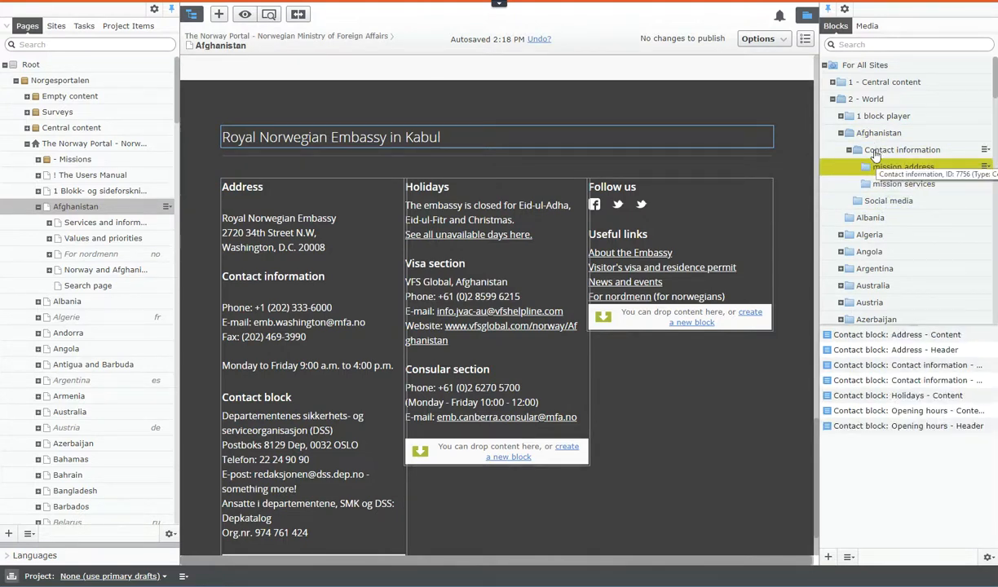
pyautogui.click(874, 153)
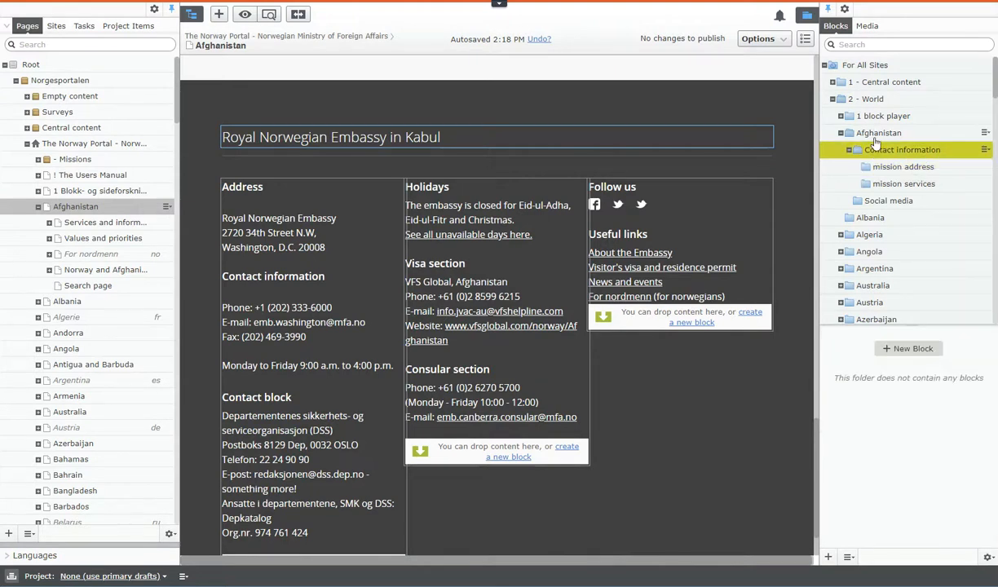
pyautogui.click(875, 135)
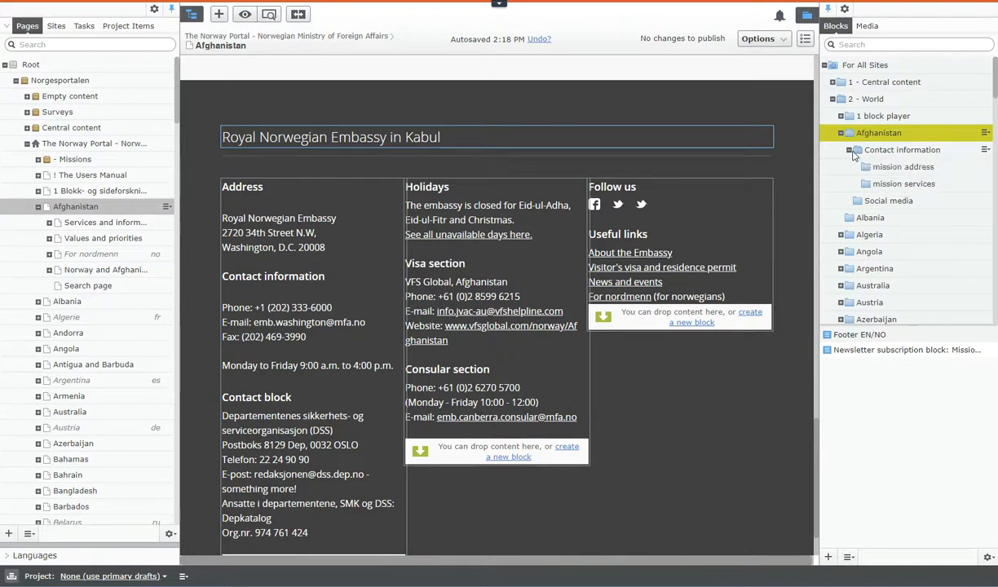
pyautogui.click(849, 150)
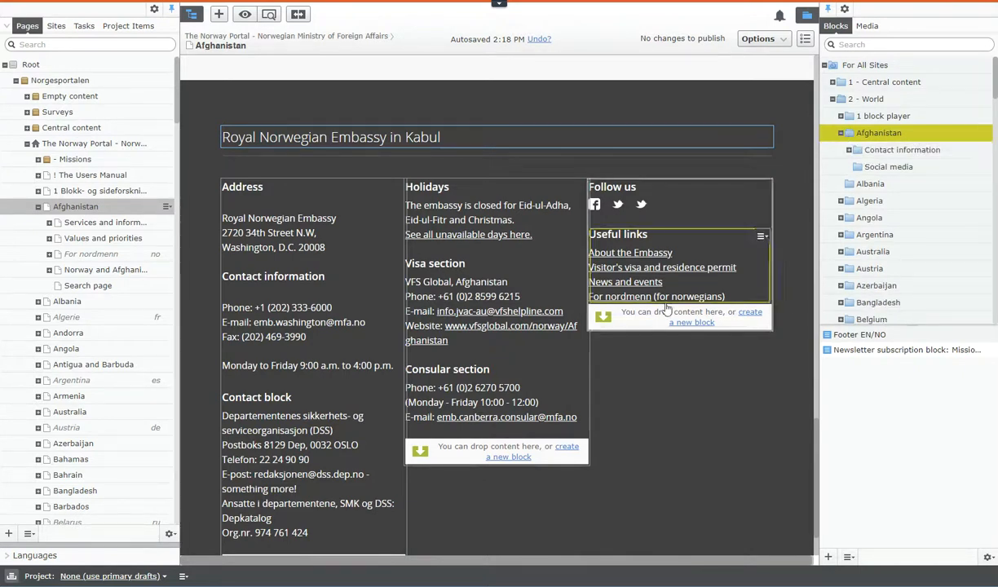
pyautogui.click(841, 133)
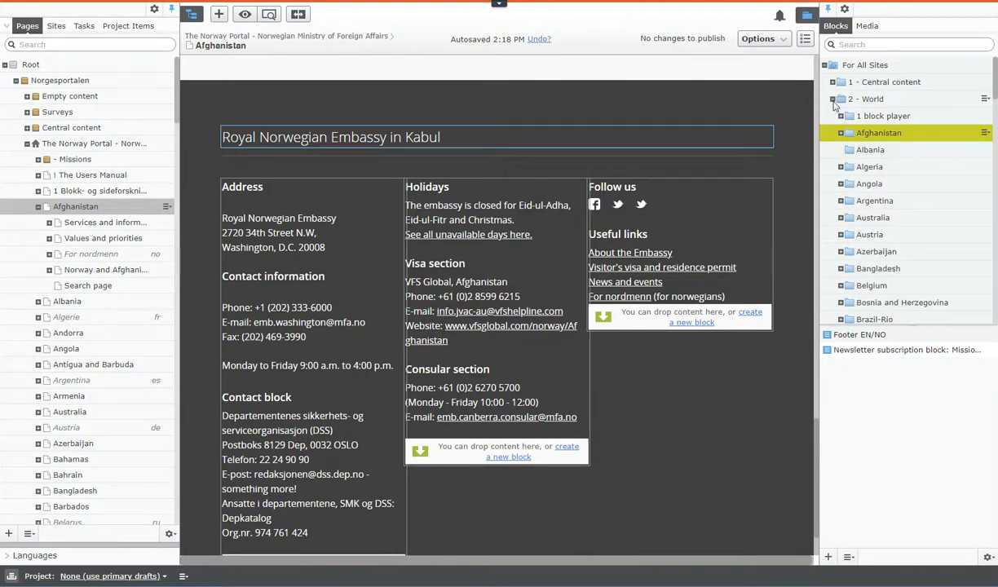
# - Add the existing SubscribeBlock from this page's own blocks to the footer column below Useful links
pyautogui.click(833, 100)
pyautogui.click(832, 133)
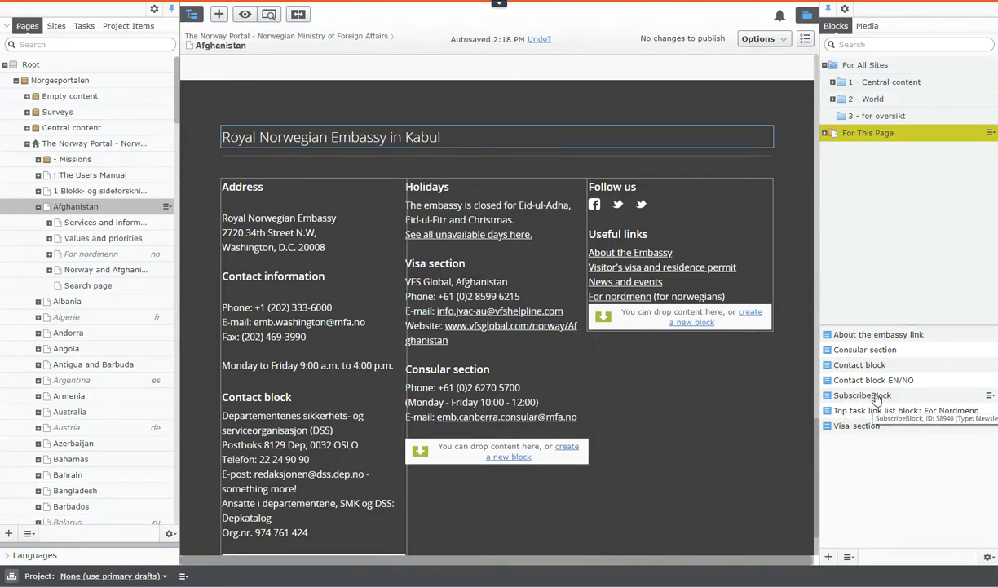
pyautogui.moveTo(877, 399); pyautogui.dragTo(723, 300)
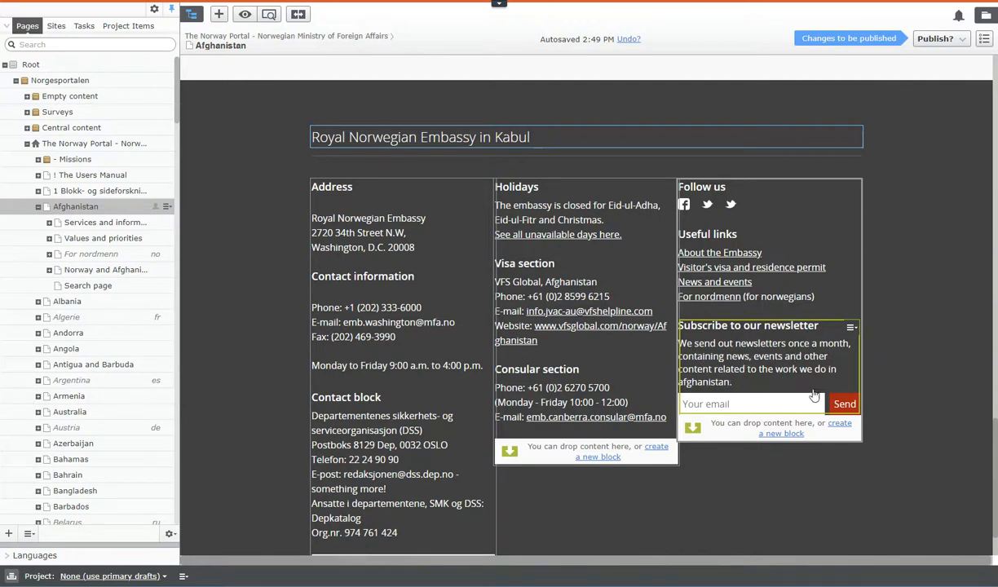
# - Open the SubscribeBlock from the footer for editing and show all its properties
pyautogui.click(851, 328)
pyautogui.click(866, 345)
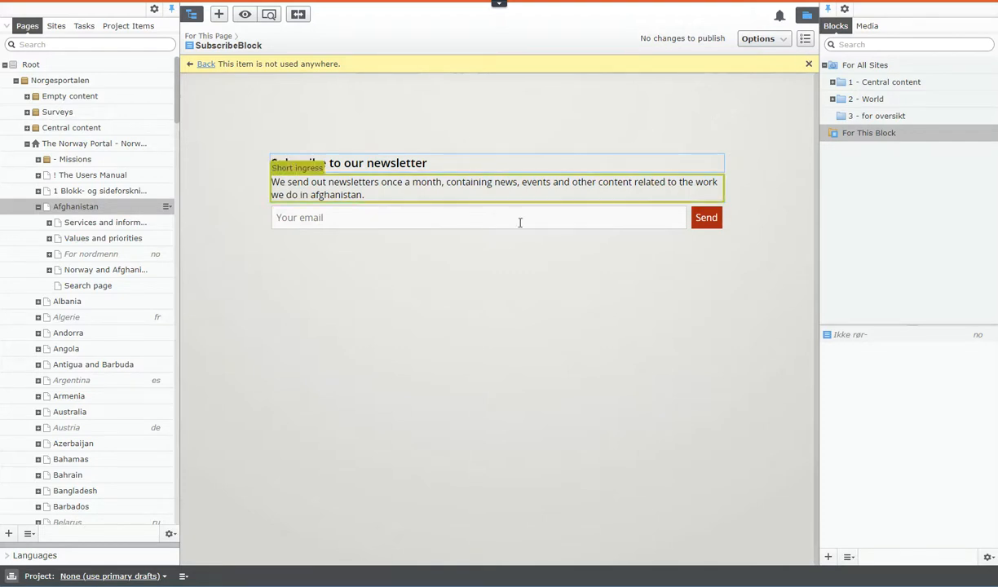
pyautogui.click(806, 40)
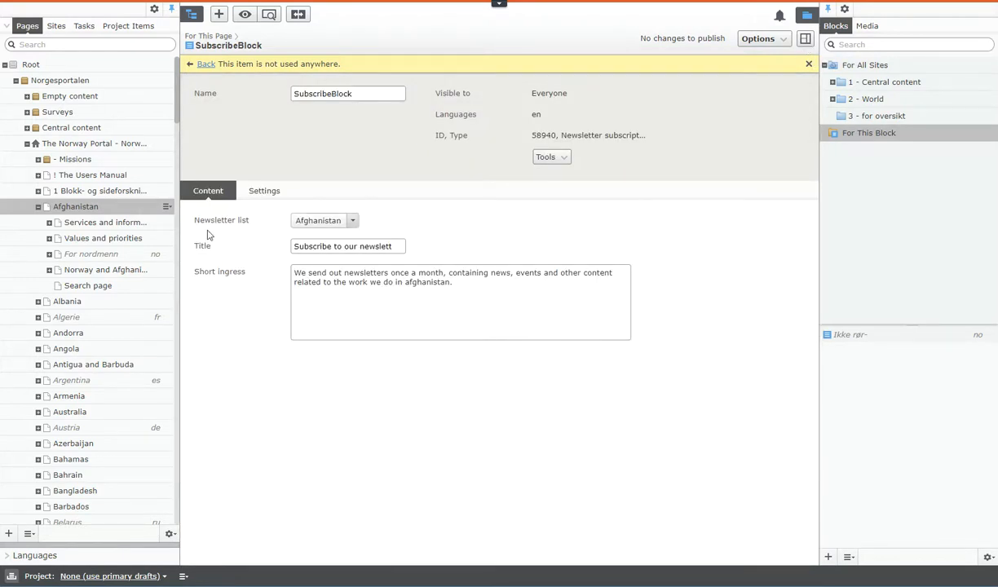
# - Examine the choices available for the SubscribeBlock's Newsletter list without changing the selection
pyautogui.moveTo(194, 220); pyautogui.dragTo(255, 228)
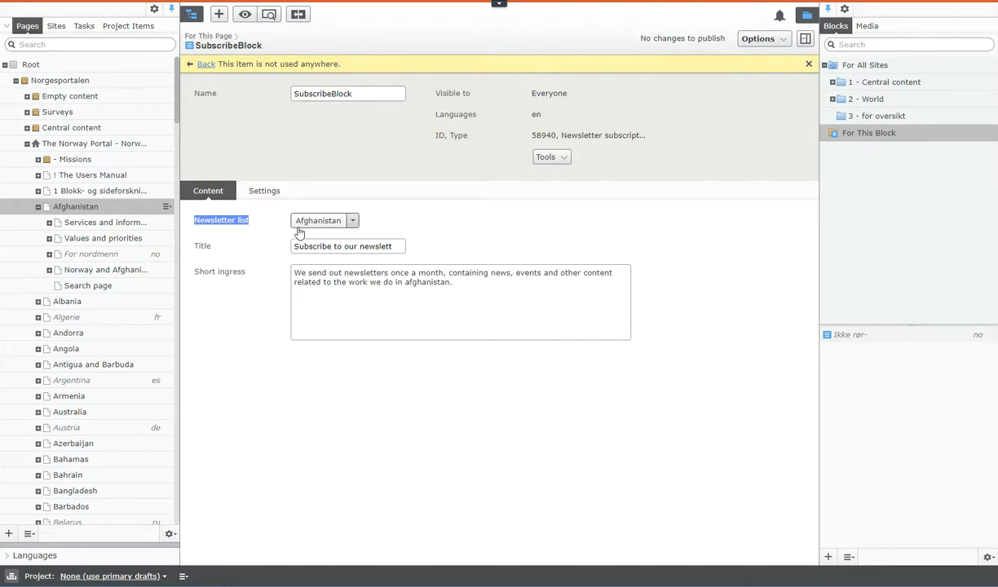
pyautogui.click(353, 221)
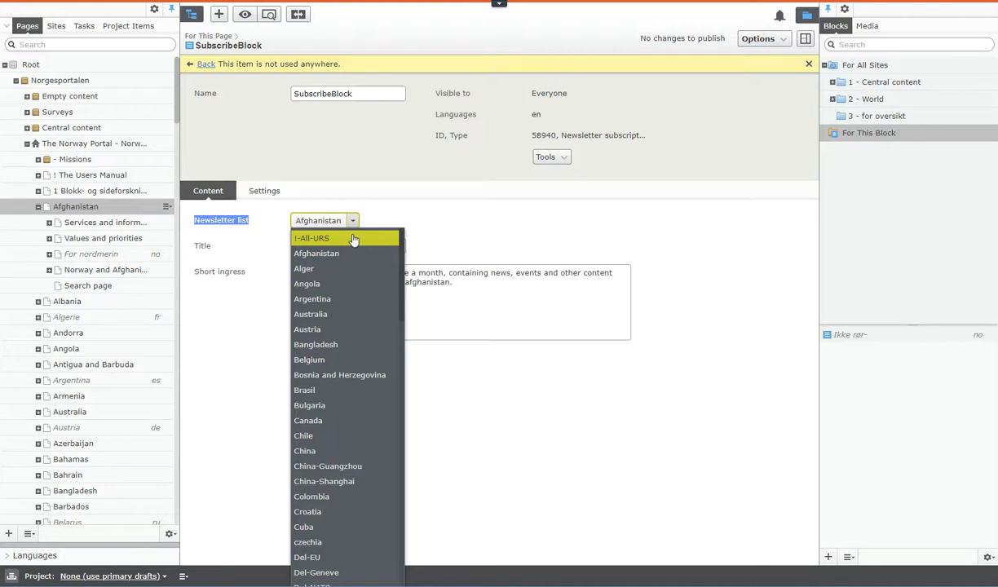
pyautogui.click(439, 230)
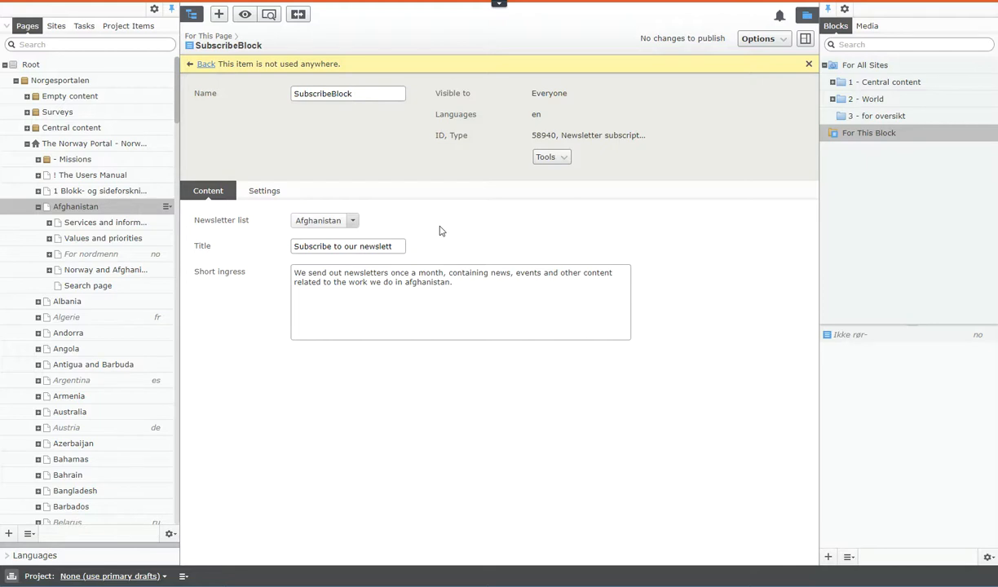
pyautogui.click(348, 219)
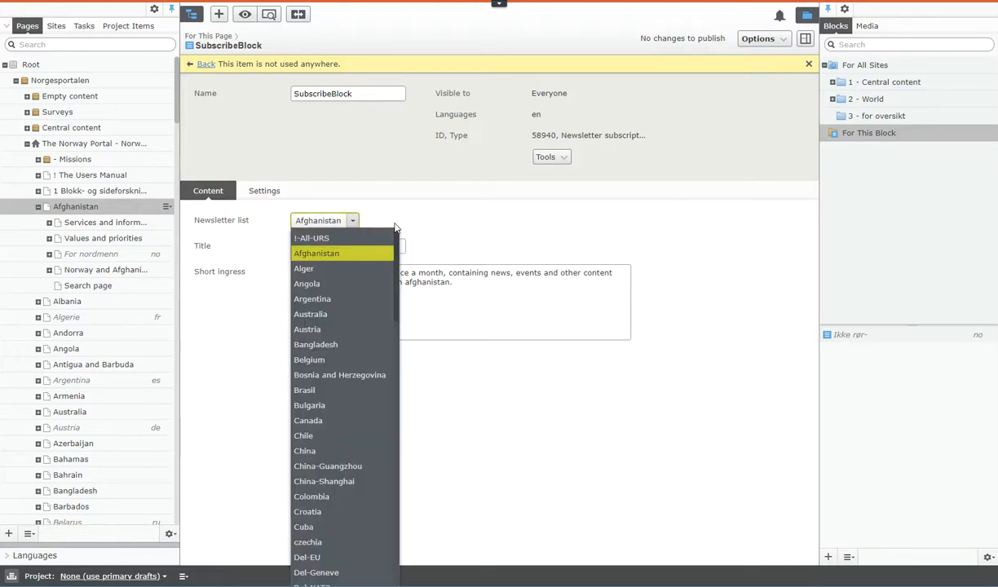
pyautogui.click(431, 228)
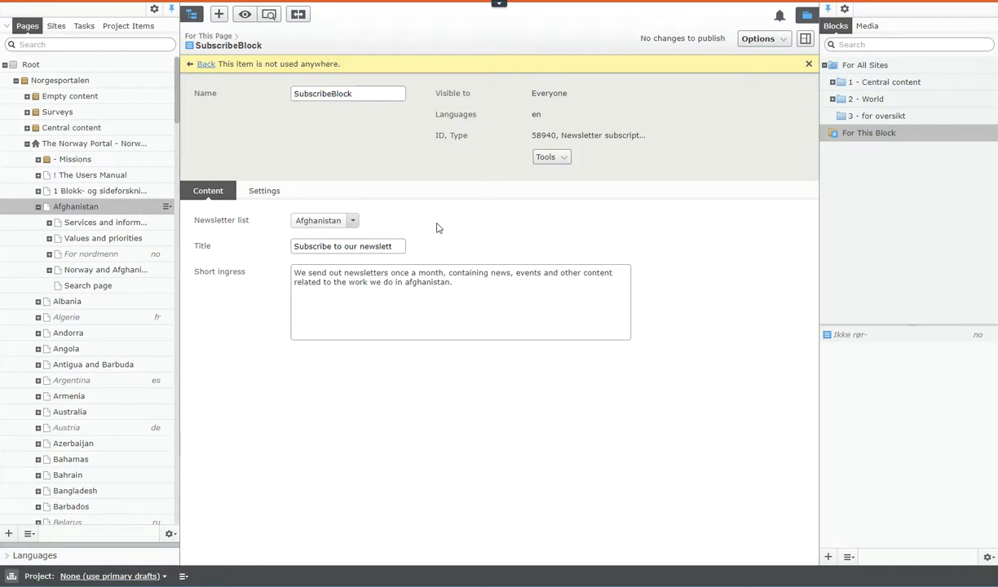
pyautogui.click(357, 221)
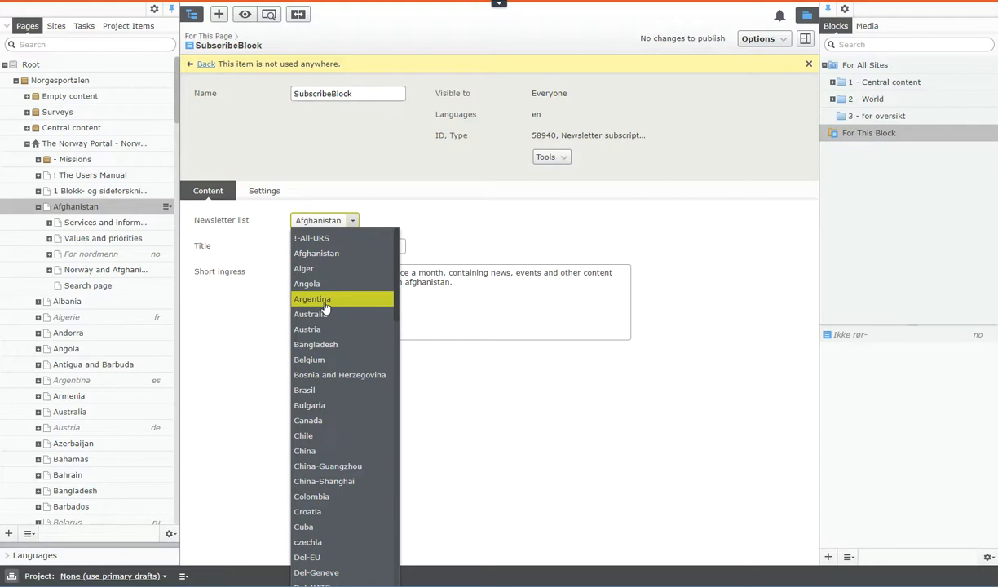
pyautogui.click(476, 231)
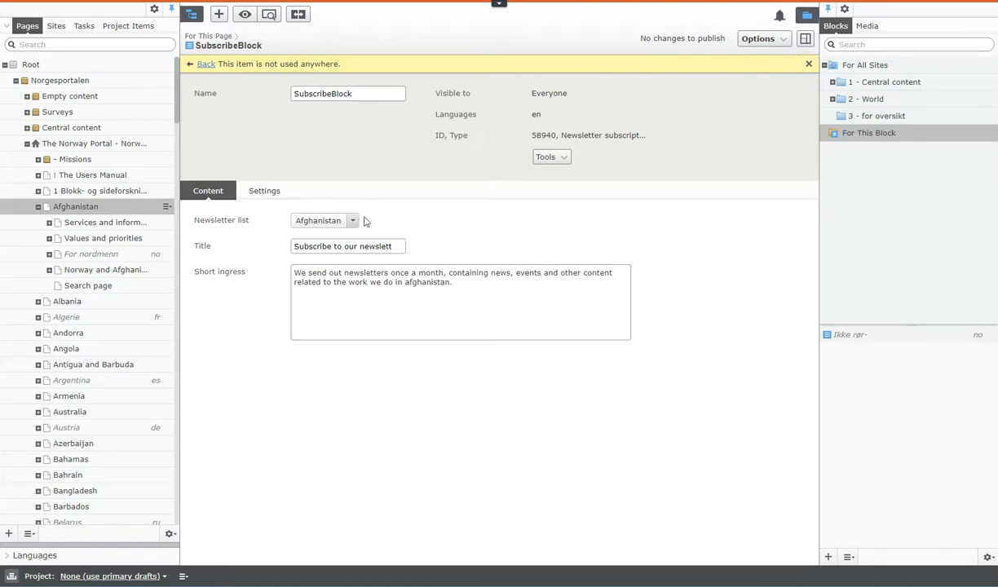
# - Return to the Afghanistan page and start a new Newsletter subscription block in the footer column below the subscribe form
pyautogui.click(85, 206)
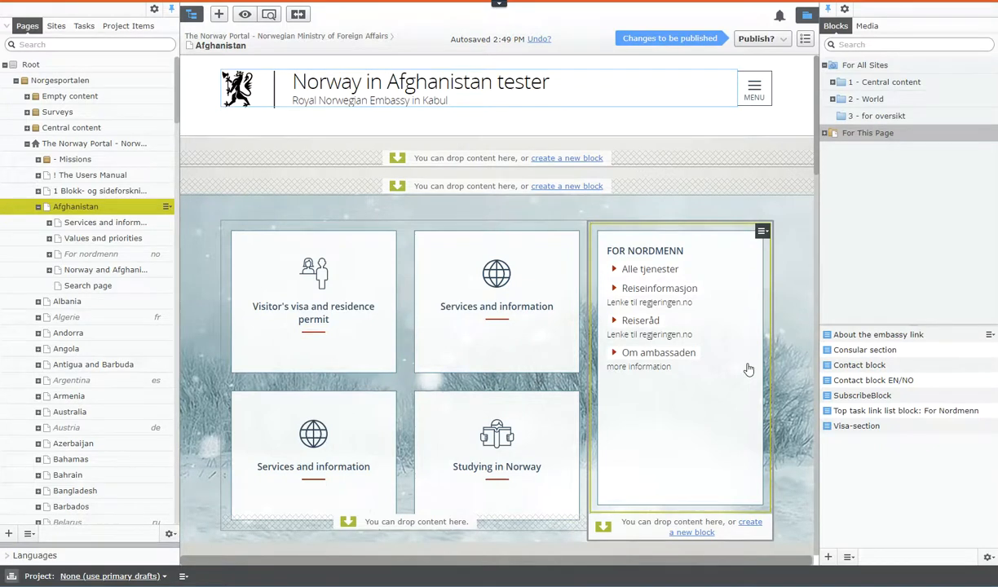
pyautogui.scroll(-15, 748, 370)
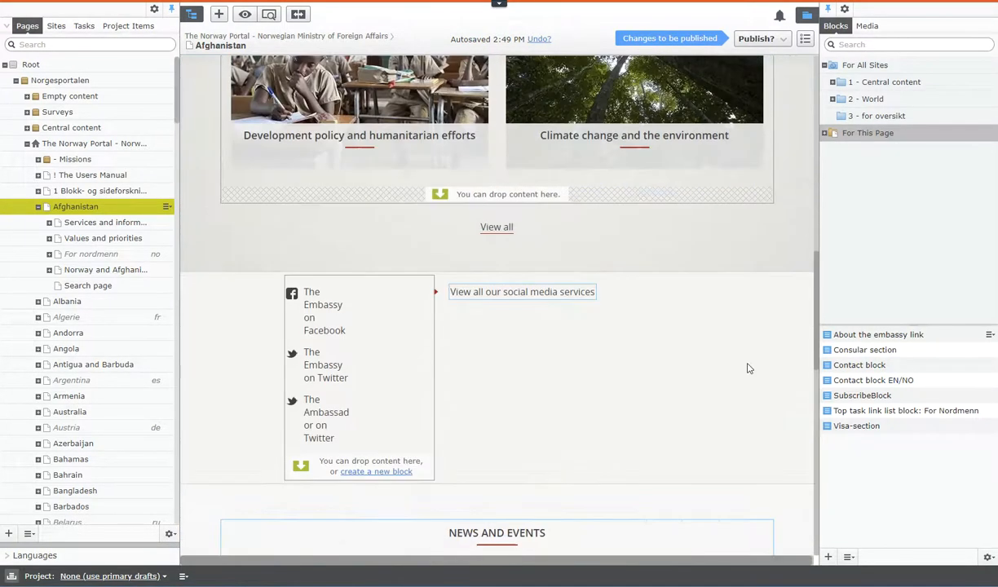
pyautogui.scroll(-3, 749, 370)
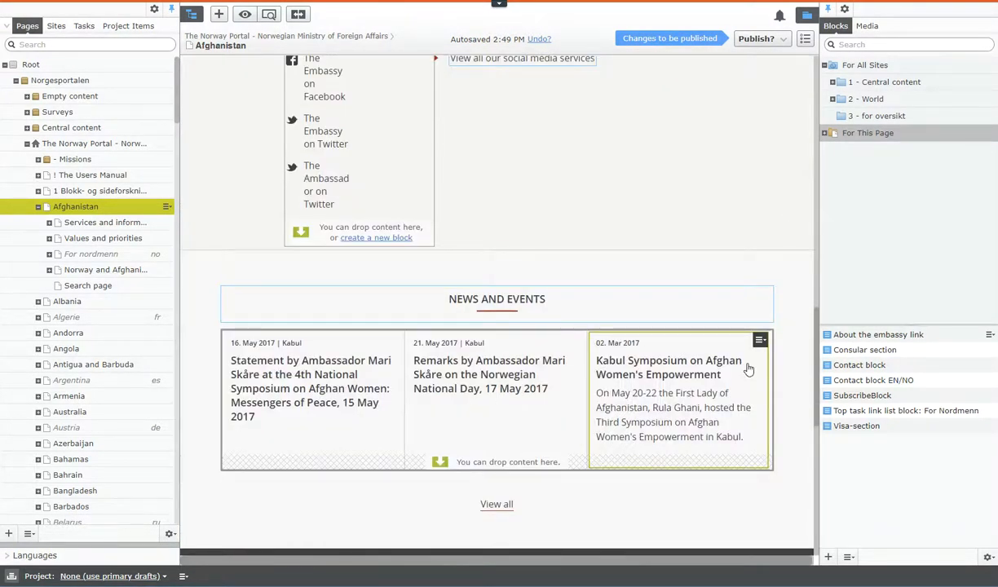
pyautogui.scroll(-7, 749, 369)
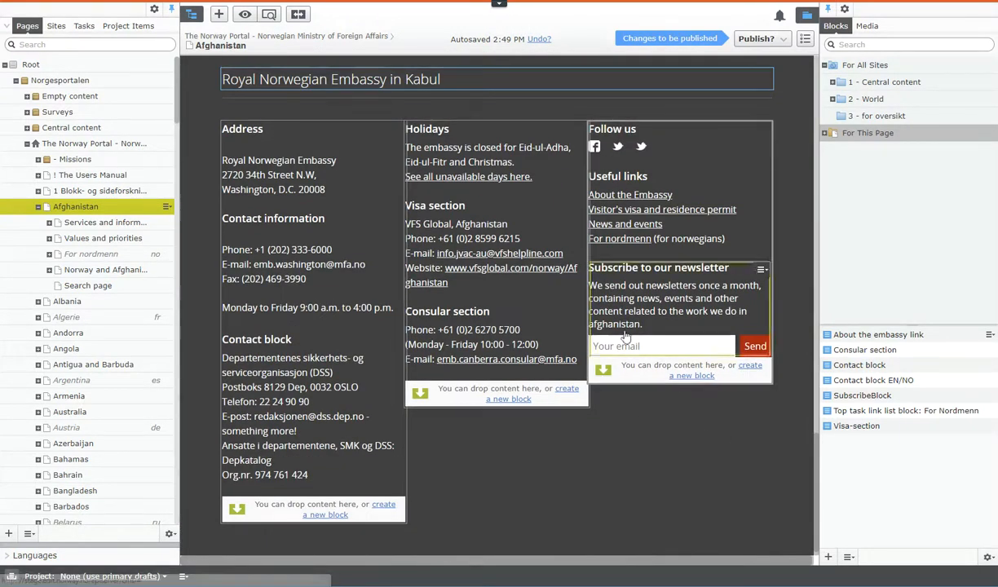
pyautogui.click(751, 369)
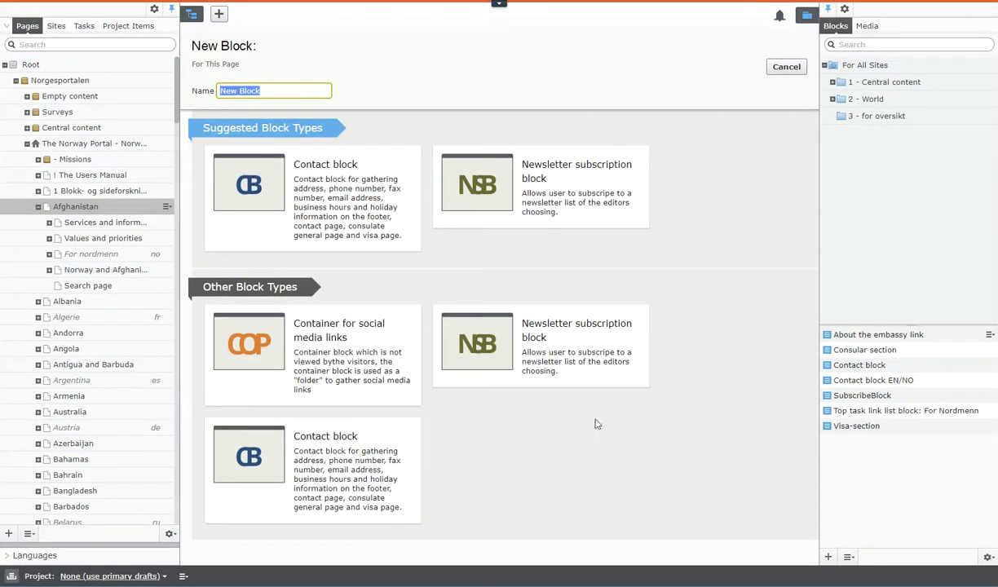
pyautogui.click(553, 335)
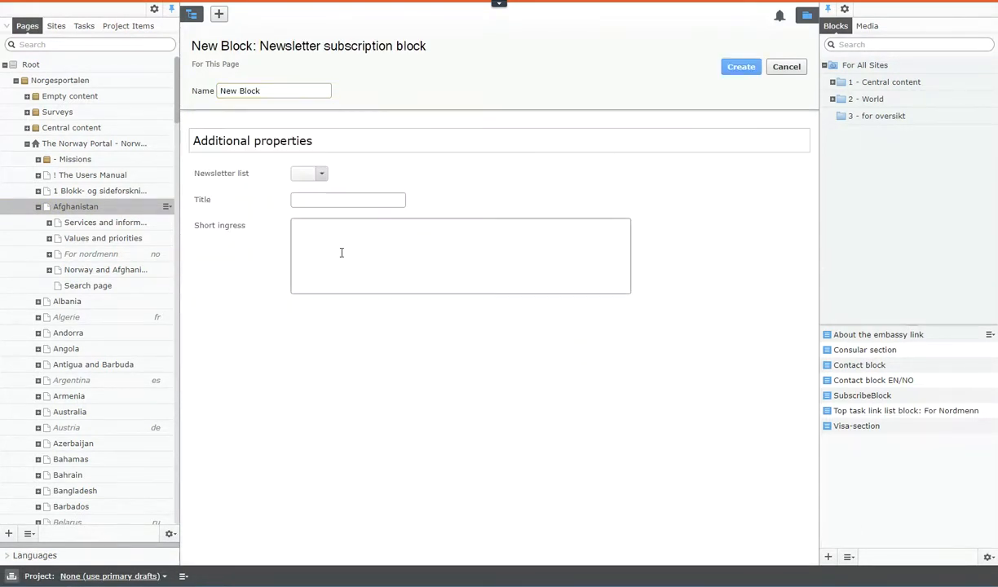
# - Fill in the new block with the title "title", the short ingress "short ingress" and the Afghanistan newsletter list
pyautogui.click(341, 203)
pyautogui.write('title')
pyautogui.press('Tab')
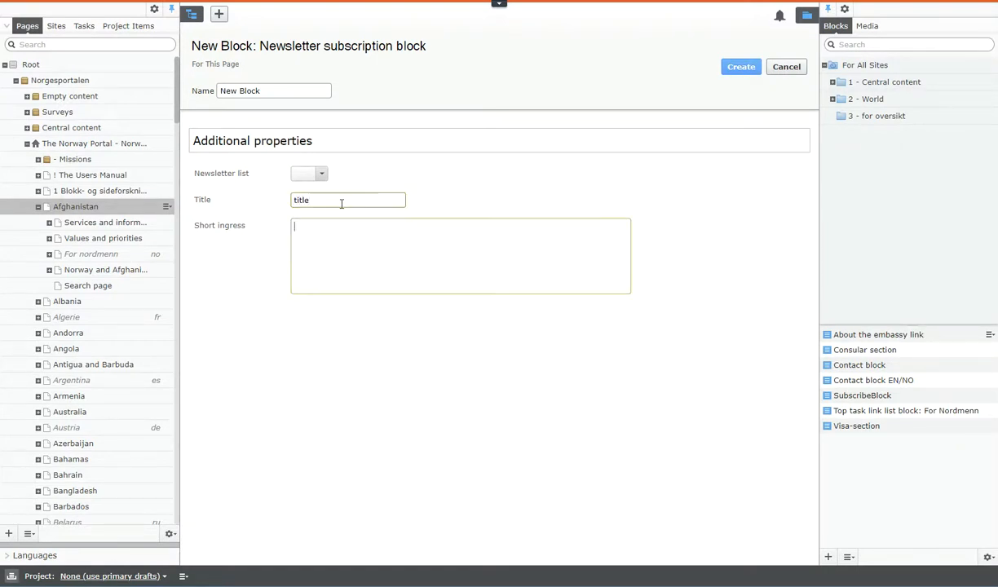
pyautogui.write('short ingress')
pyautogui.click(321, 174)
pyautogui.click(315, 208)
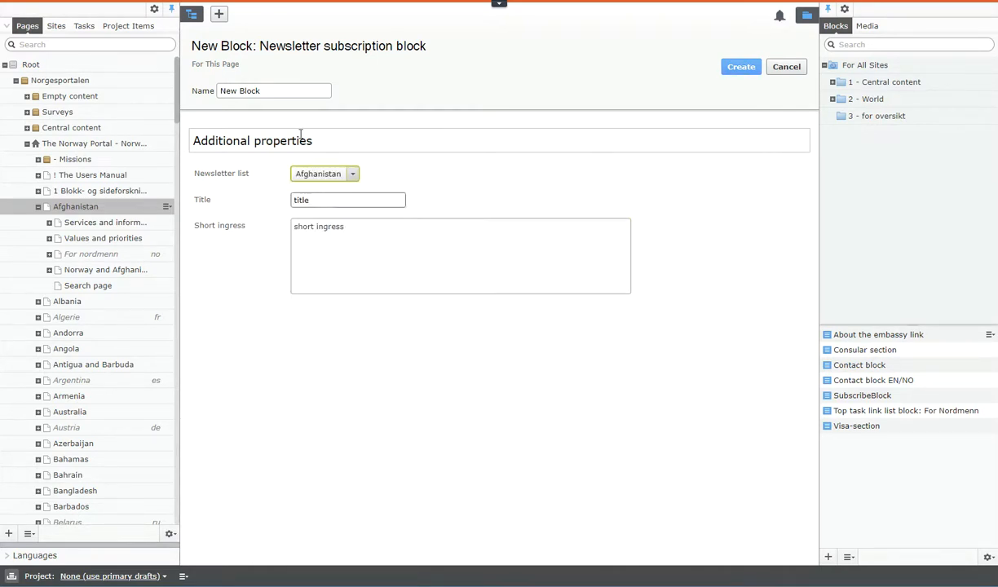
# - Name the new block "Newsletter subscription block", create it and check it in the page footer
pyautogui.moveTo(426, 46); pyautogui.dragTo(261, 47)
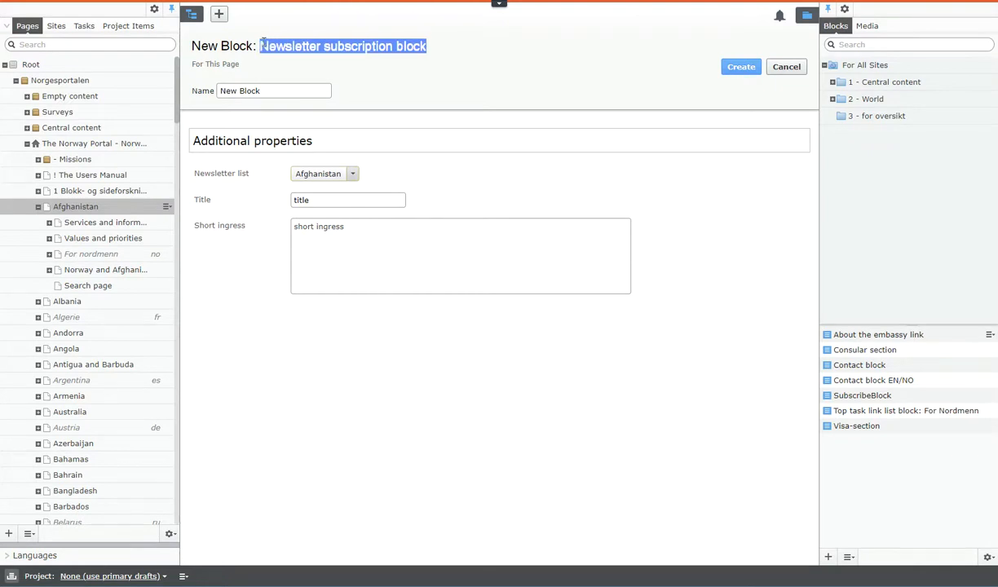
pyautogui.hotkey('ctrl', 'c')
pyautogui.tripleClick(278, 90)
pyautogui.hotkey('ctrl', 'v')
pyautogui.click(538, 196)
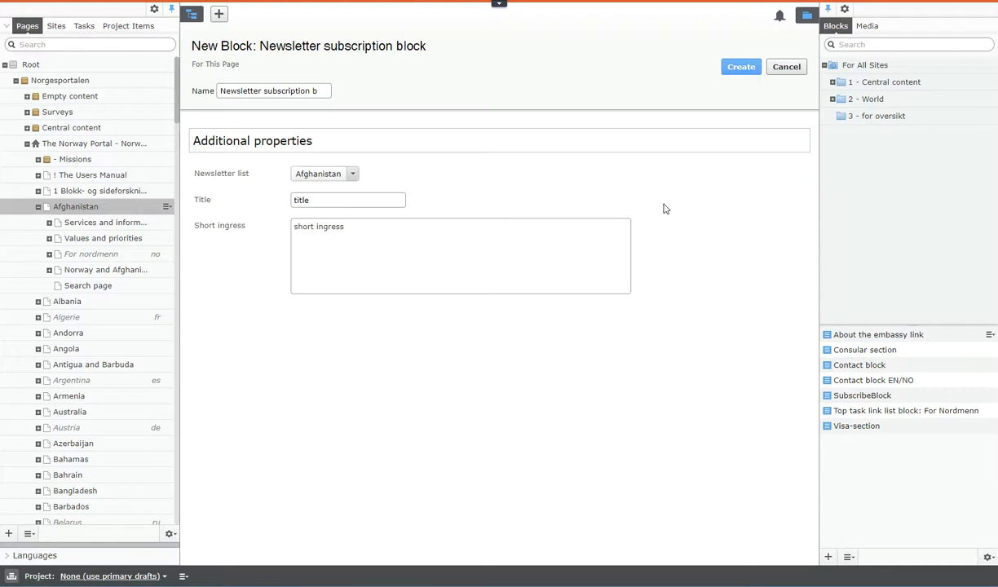
pyautogui.click(747, 67)
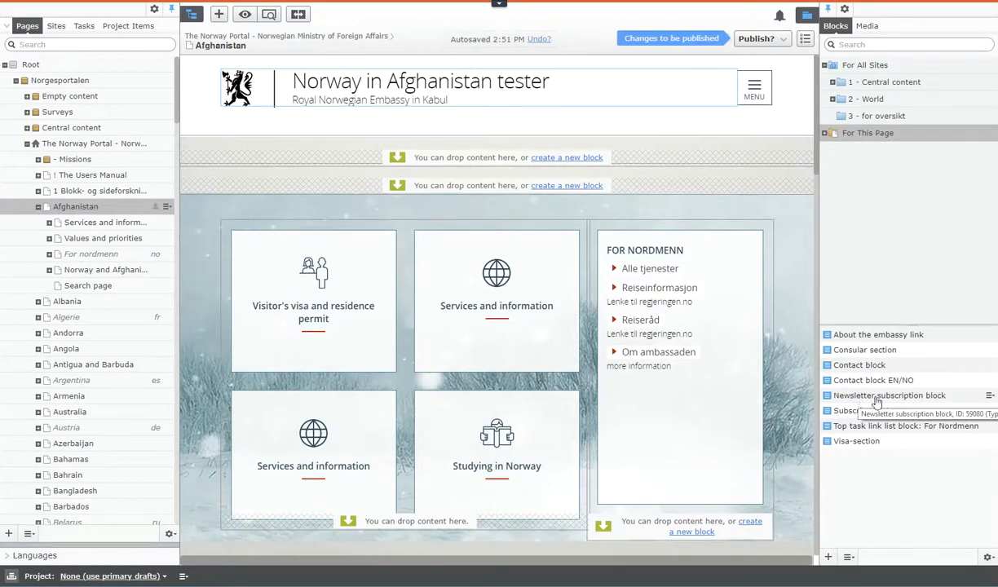
pyautogui.scroll(-1, 785, 410)
pyautogui.scroll(-15, 784, 410)
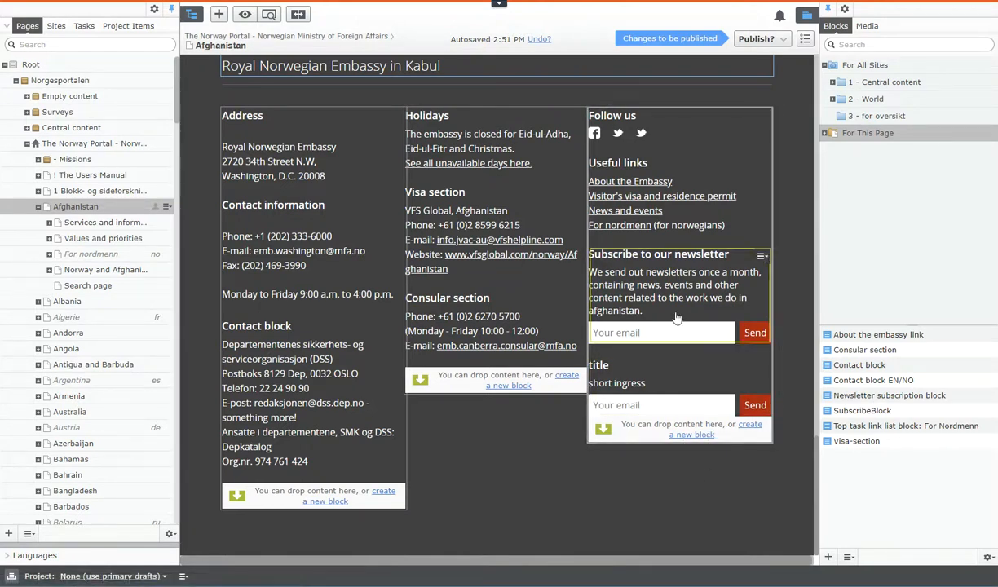
# - Remove the "Subscribe to our newsletter" block from the Afghanistan page's footer, publish the page and check its footer
pyautogui.click(761, 258)
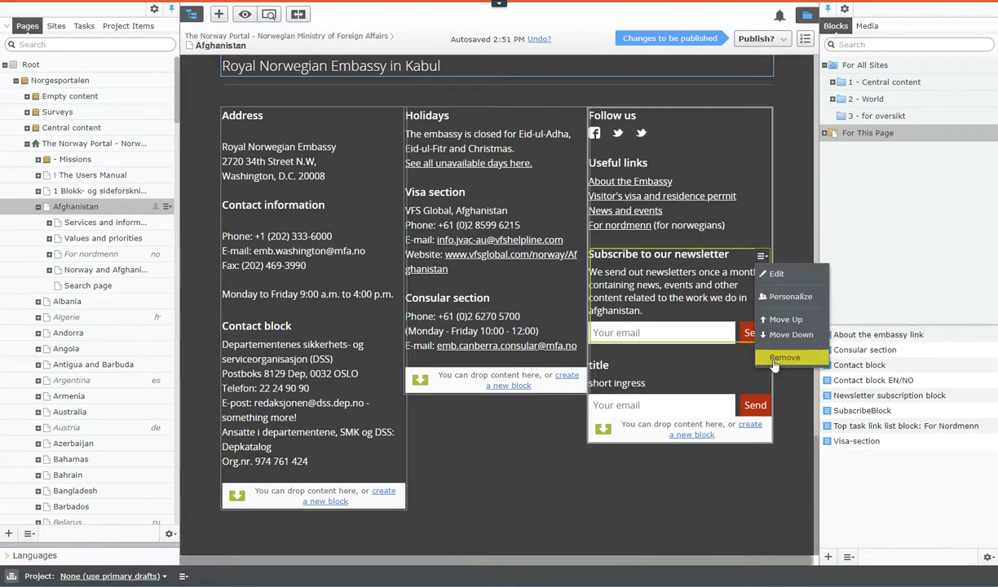
pyautogui.click(743, 346)
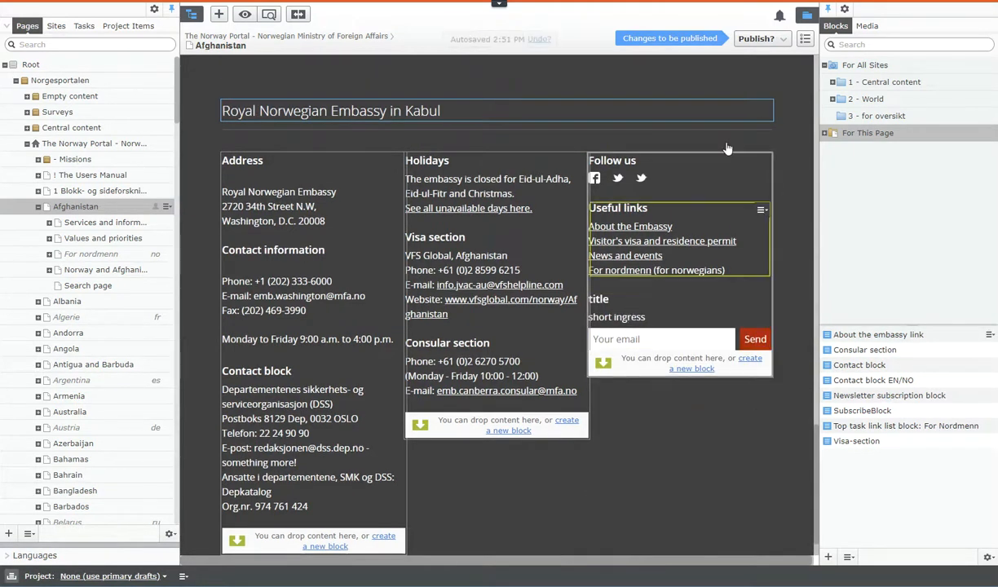
pyautogui.click(749, 42)
pyautogui.click(713, 87)
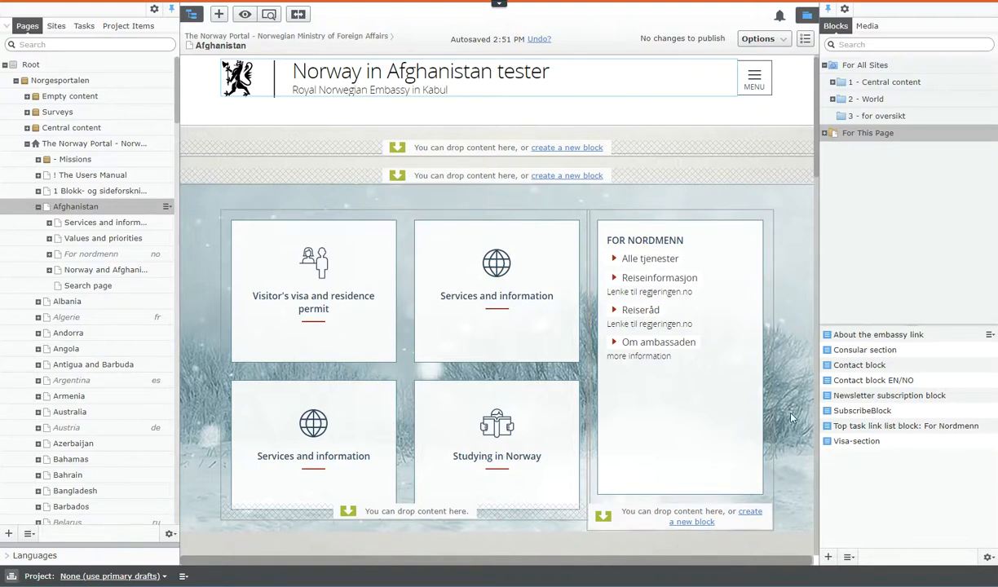
pyautogui.scroll(-12, 790, 417)
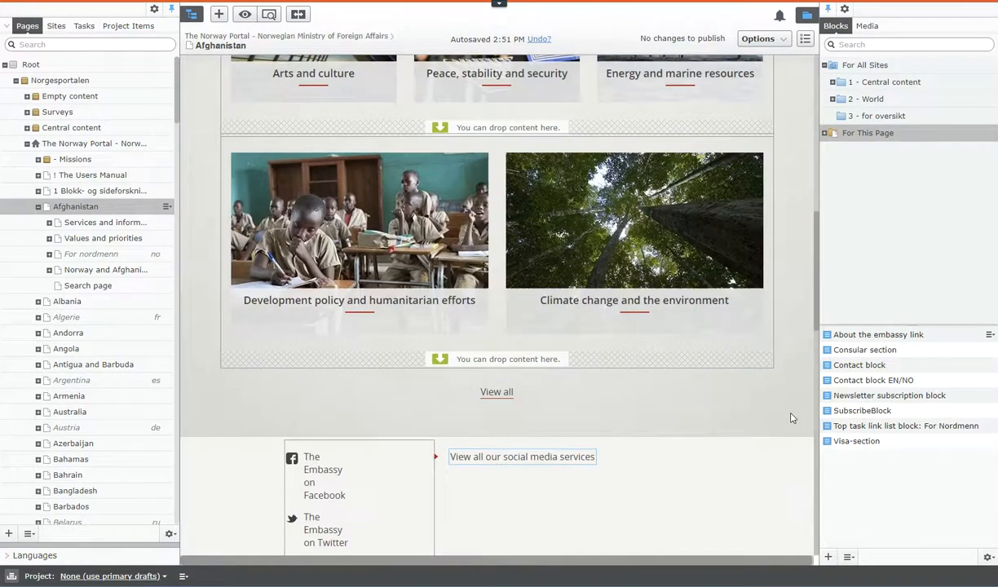
pyautogui.scroll(-3, 790, 418)
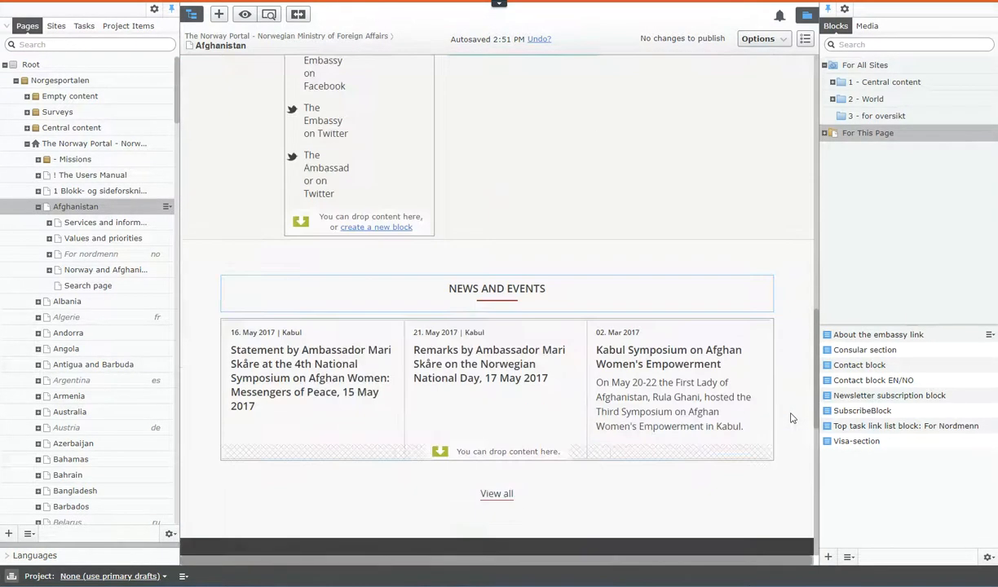
pyautogui.scroll(-4, 791, 418)
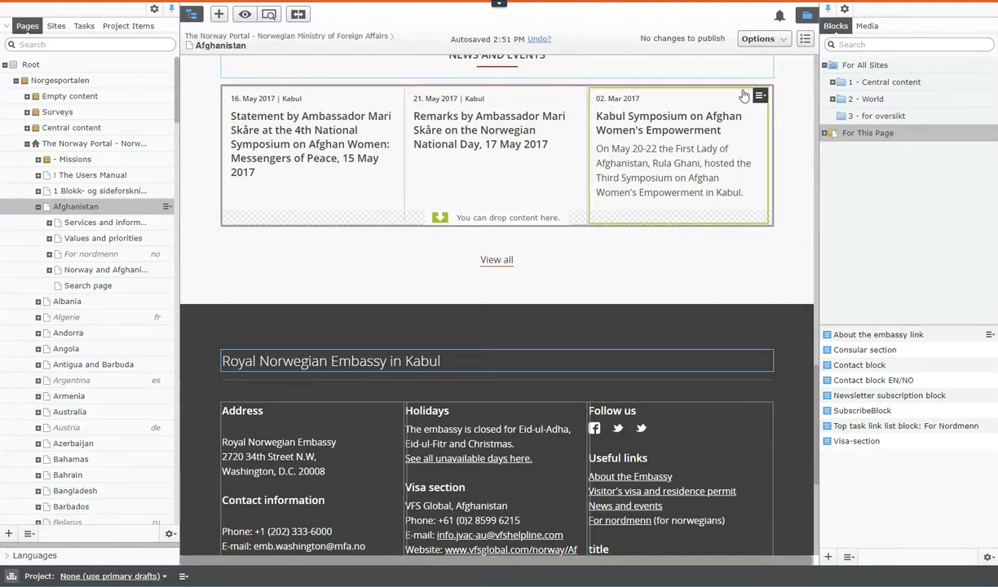
# - Widen the page tree, expand Norway and Afghanistan under the Afghanistan page and open that page
pyautogui.click(808, 15)
pyautogui.moveTo(177, 236); pyautogui.dragTo(292, 265)
pyautogui.click(69, 214)
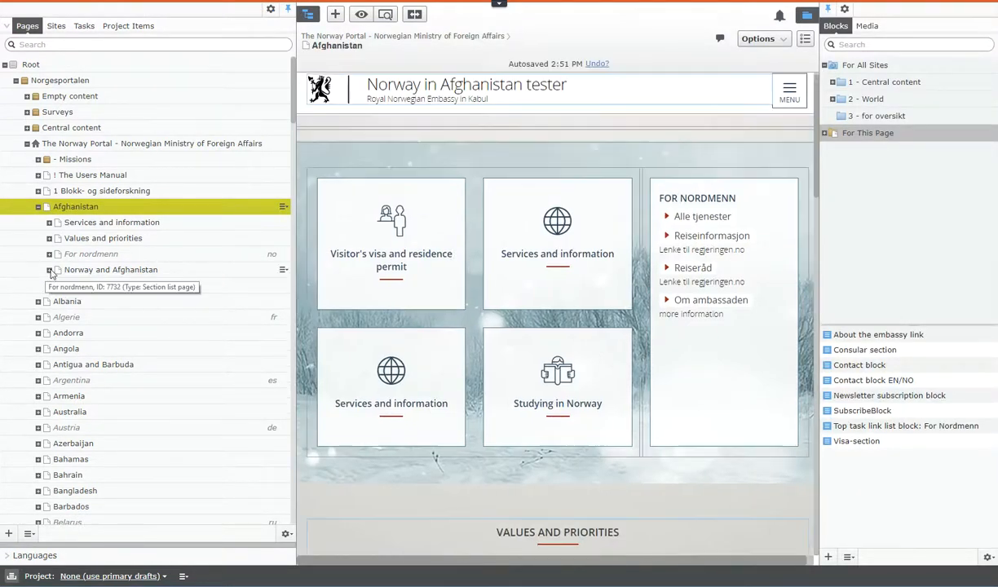
pyautogui.click(49, 270)
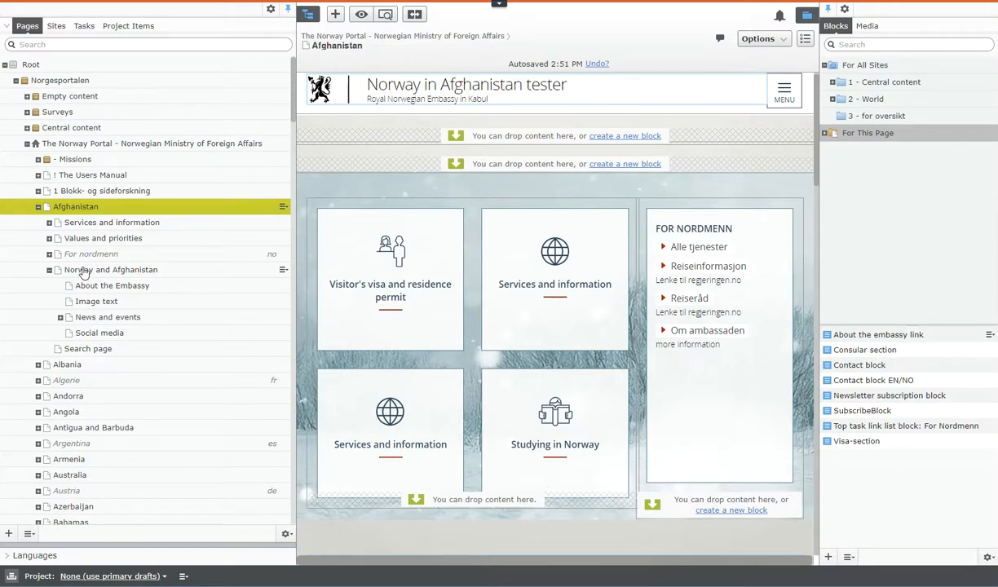
pyautogui.click(84, 271)
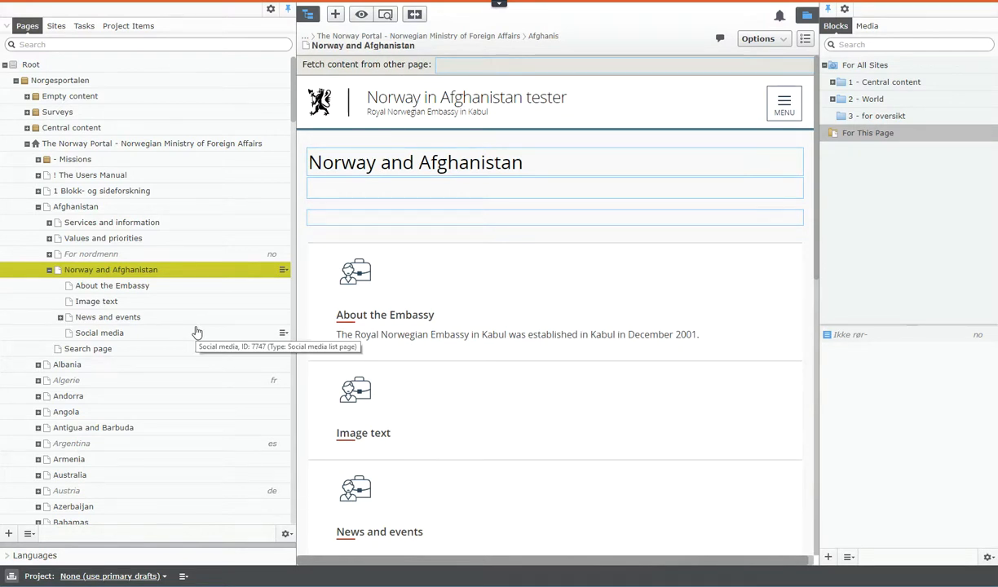
# - Create a Section list page named "Newsletters" beneath the Norway and Afghanistan page
pyautogui.click(283, 271)
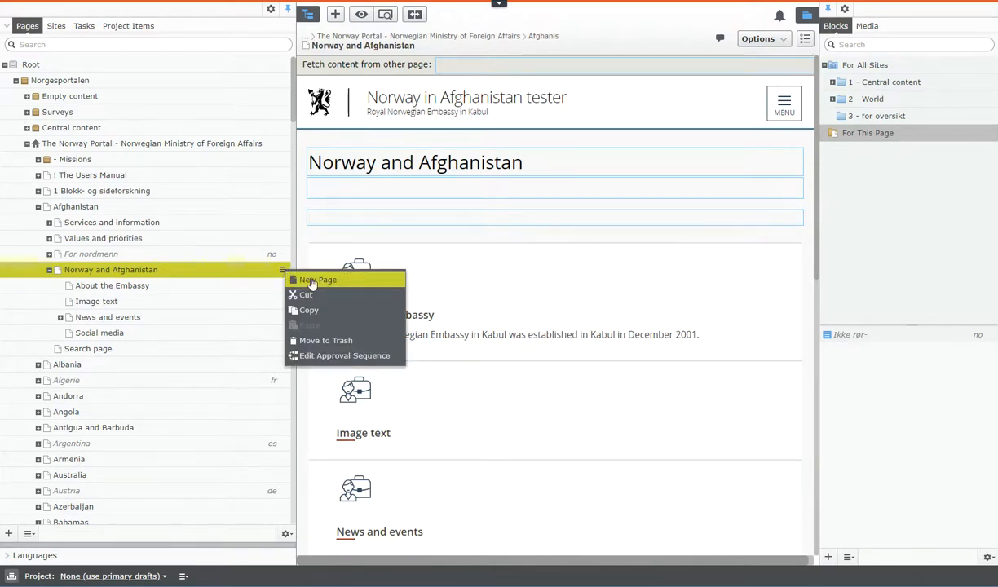
pyautogui.click(313, 283)
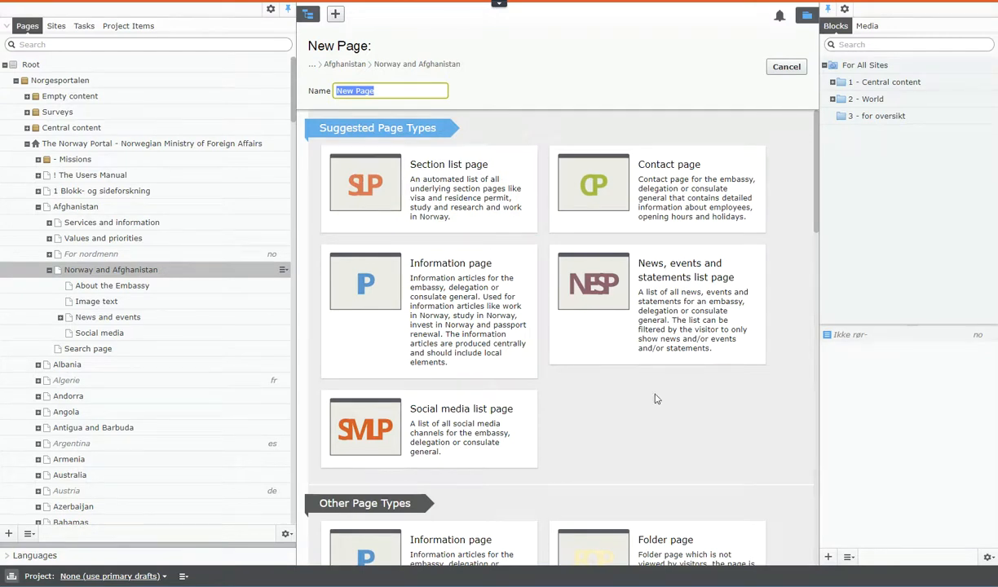
pyautogui.scroll(-5, 616, 366)
pyautogui.scroll(5, 547, 272)
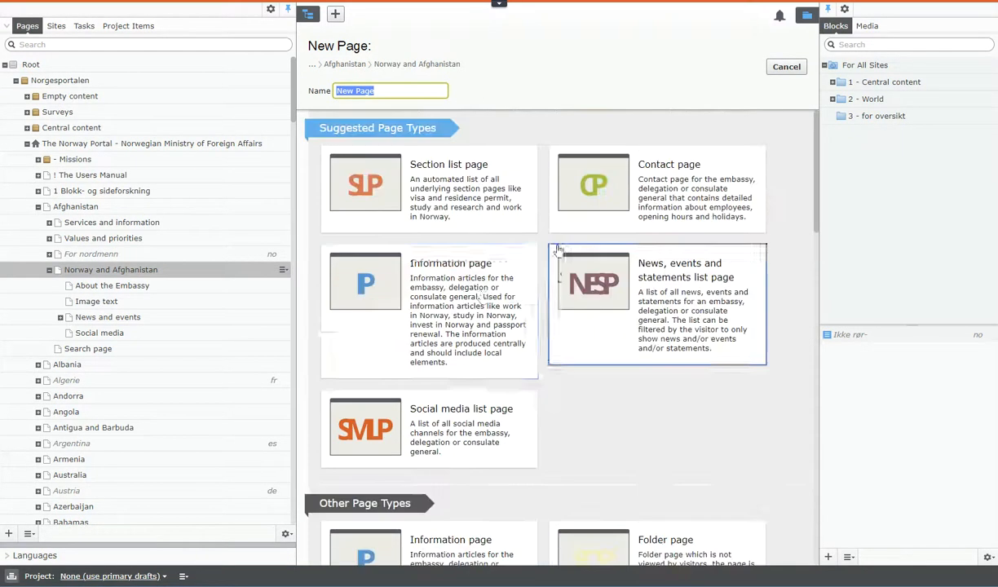
pyautogui.click(449, 192)
pyautogui.write('Newsletters')
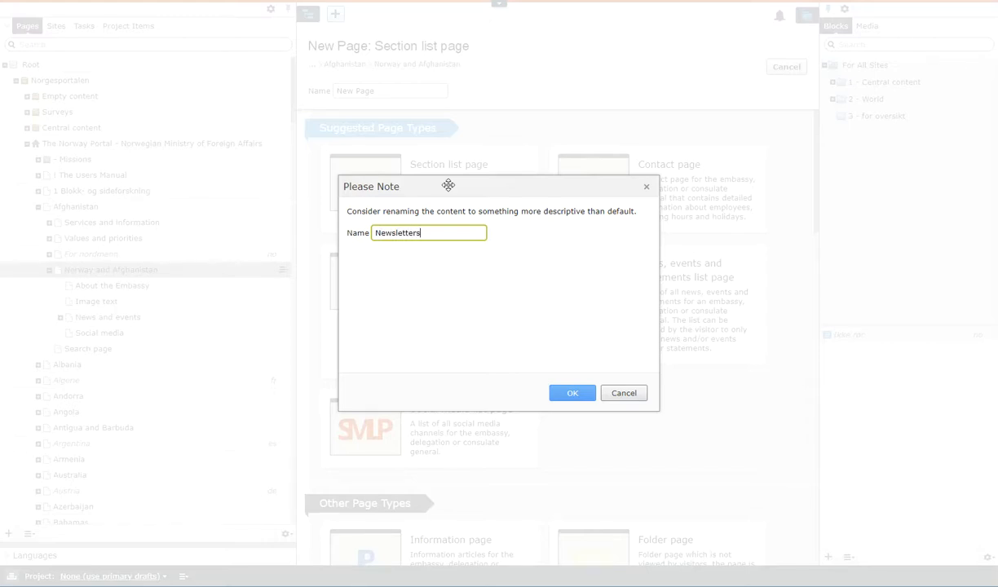
pyautogui.click(581, 395)
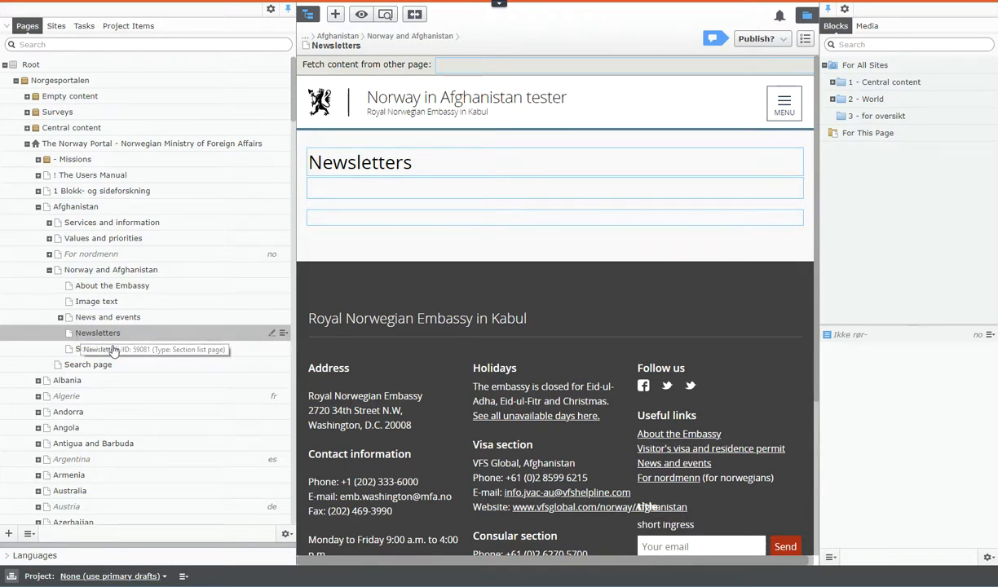
# - Create a Newsletter page named "A newsletter" beneath the Newsletters page
pyautogui.click(284, 334)
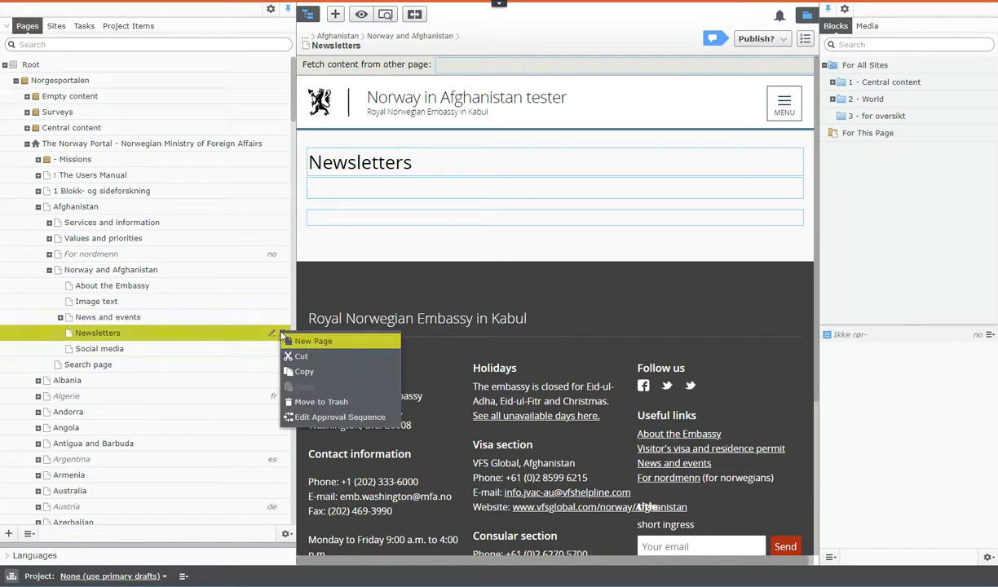
pyautogui.click(320, 342)
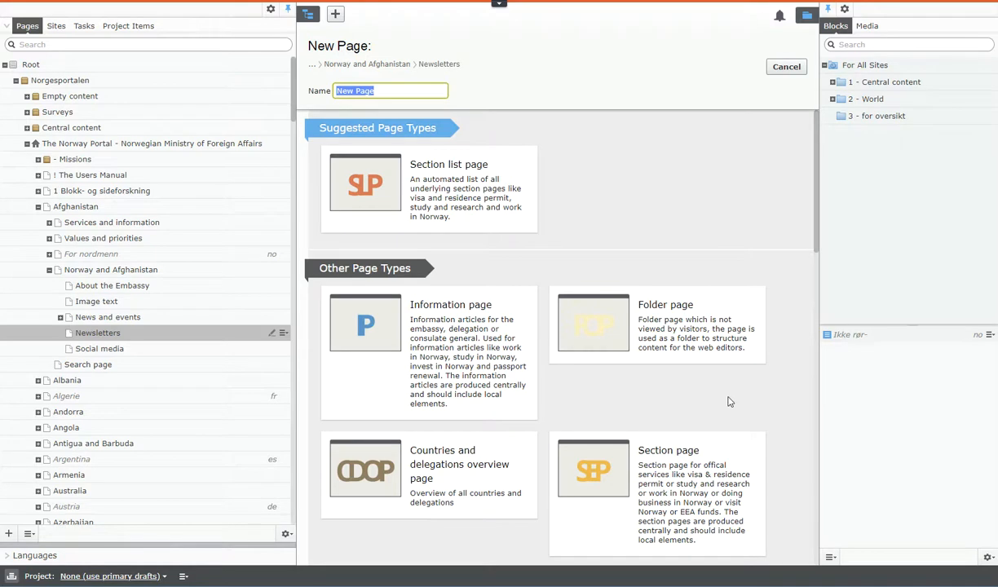
pyautogui.scroll(-10, 798, 422)
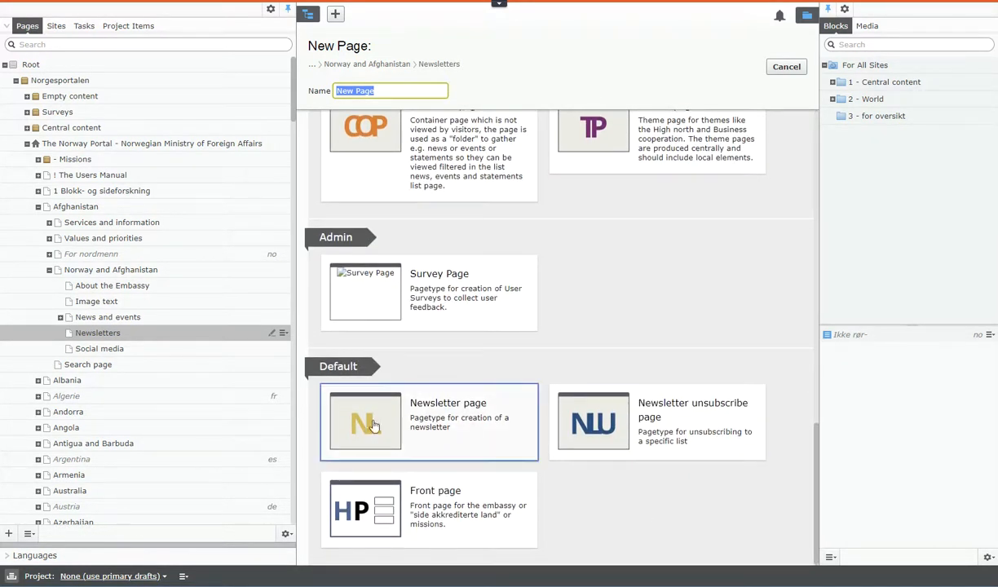
pyautogui.click(440, 416)
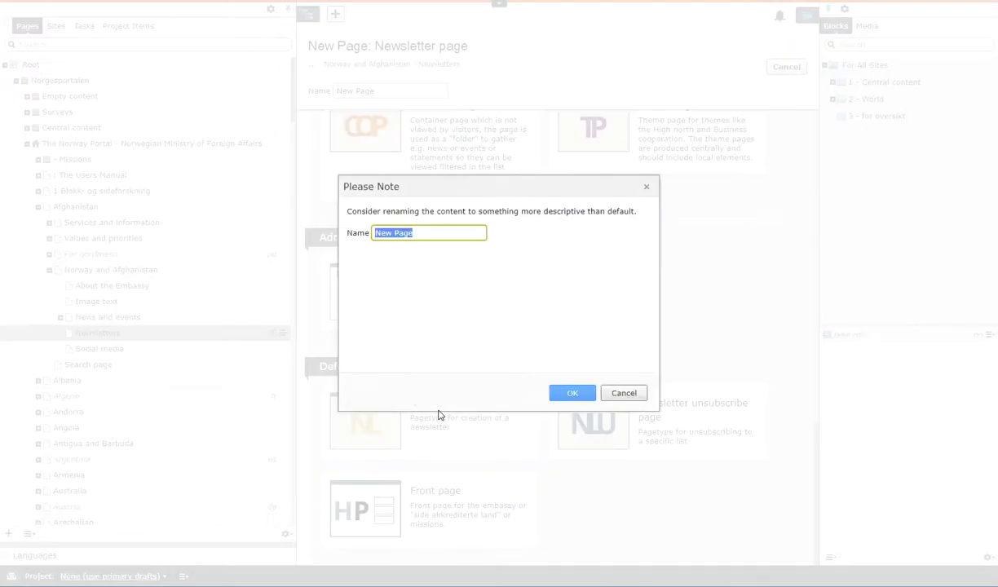
pyautogui.write('A newsletter')
pyautogui.click(572, 394)
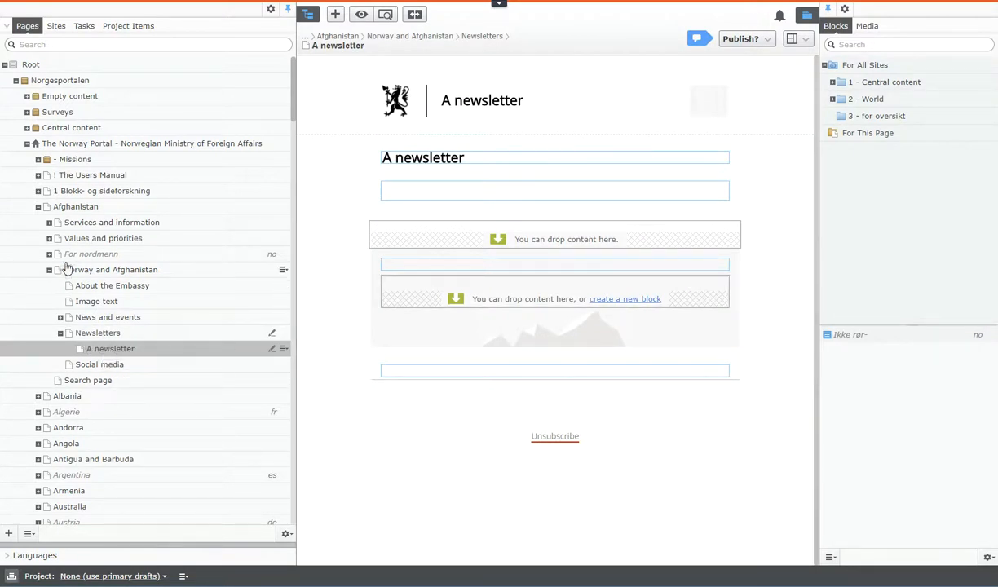
# - Return to the Afghanistan page, collapse its Norway and Afghanistan branch and start a new Newsletter unsubscribe page directly beneath Afghanistan
pyautogui.click(75, 209)
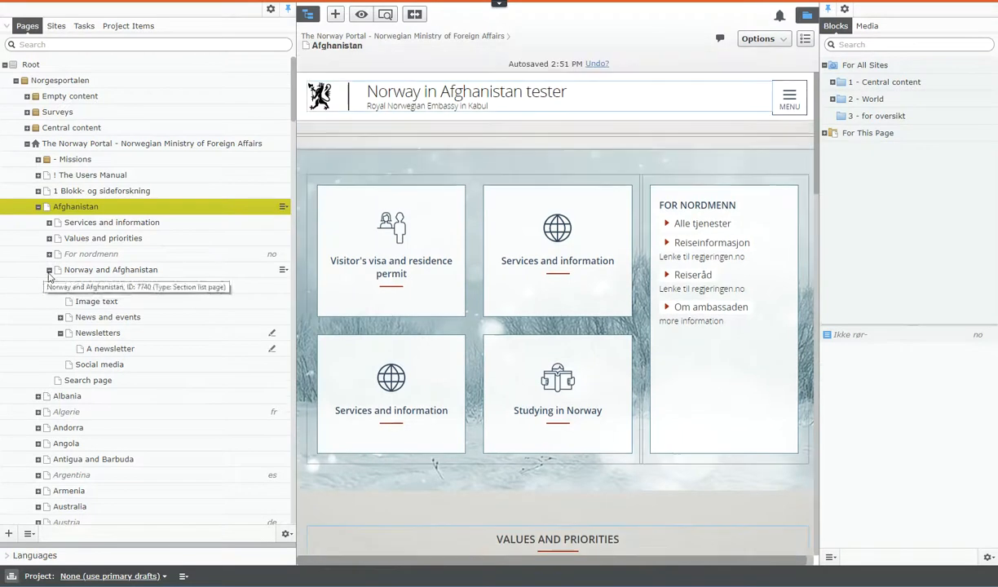
pyautogui.click(49, 270)
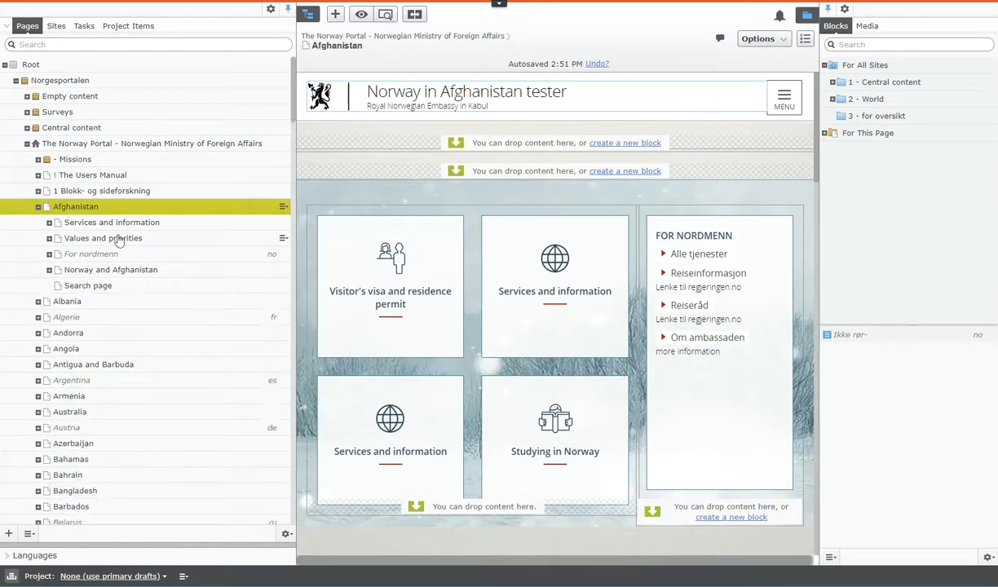
pyautogui.click(285, 209)
pyautogui.click(347, 220)
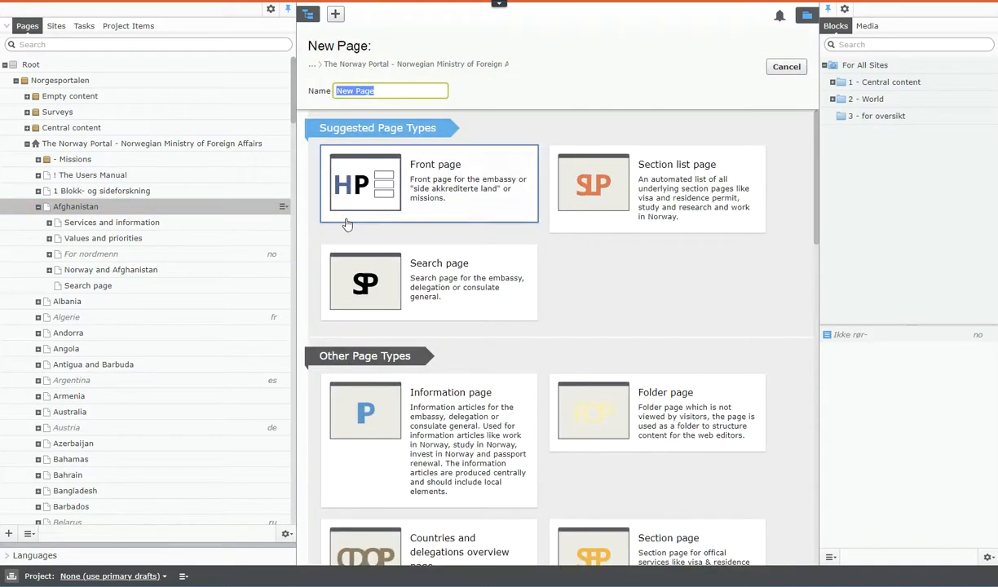
pyautogui.scroll(-10, 715, 352)
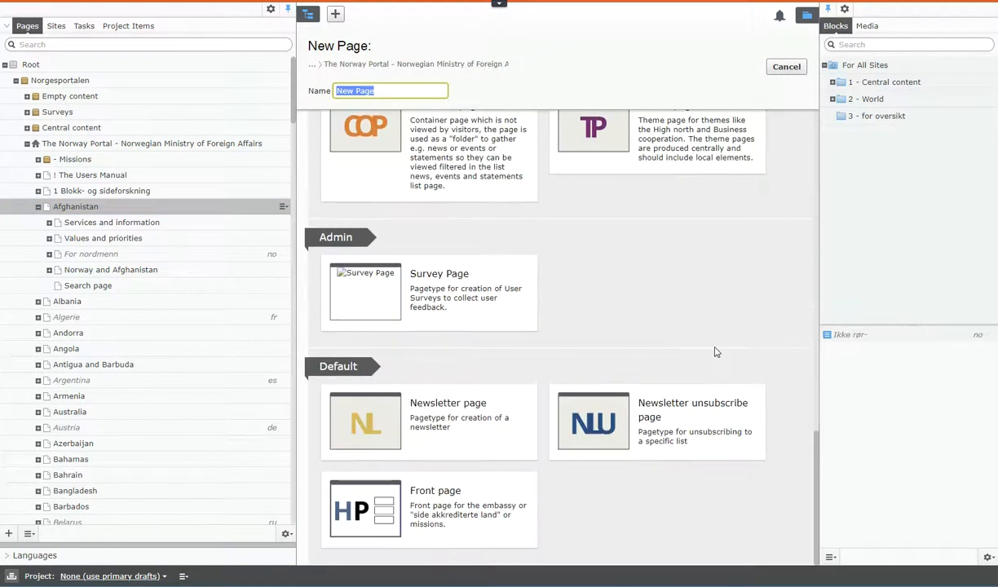
pyautogui.click(665, 416)
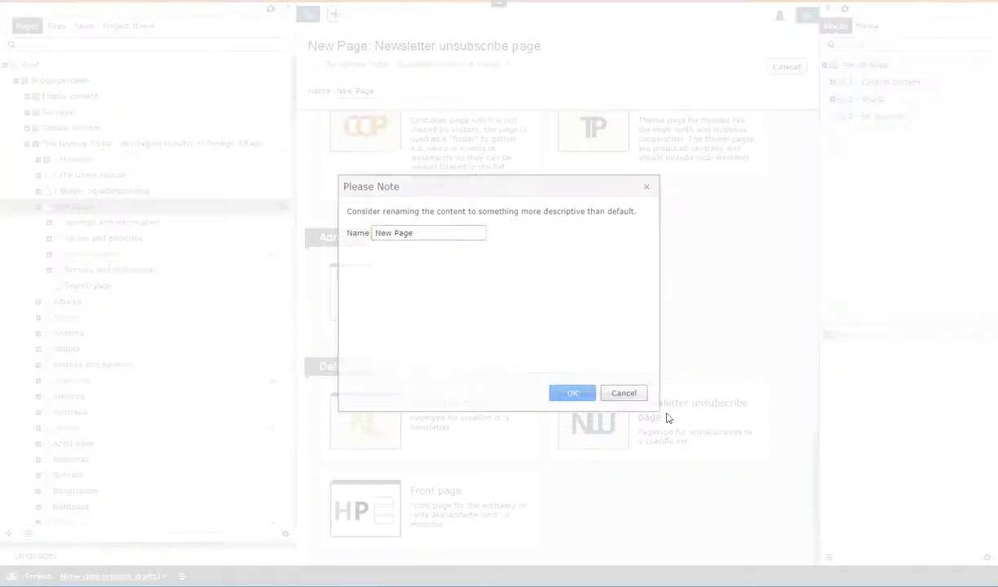
# - Name the new page "Newsletter unsubscribe page", create it and move it above Search page in the page tree
pyautogui.write('N')
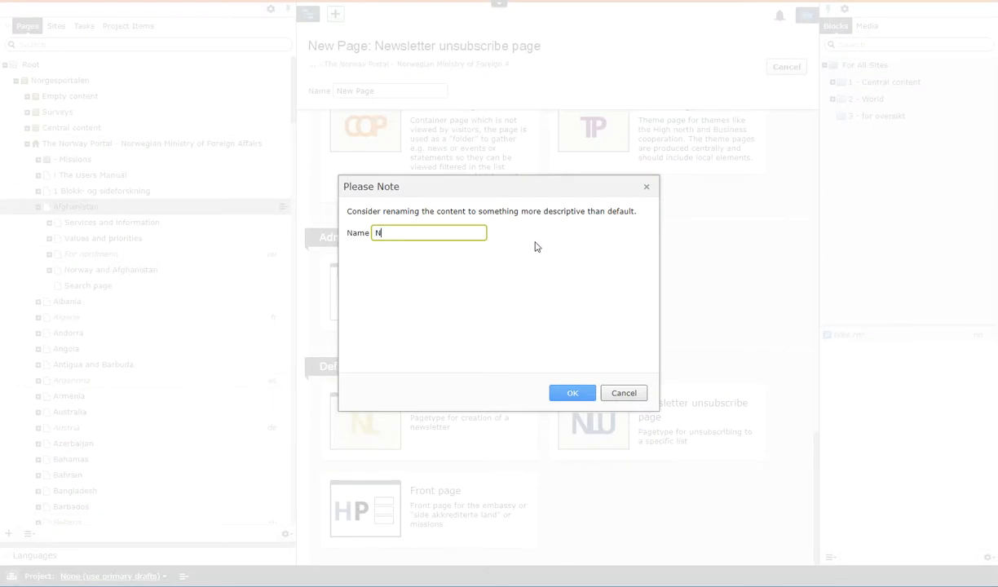
pyautogui.write('ewsletter unsubscribe page')
pyautogui.moveTo(471, 236); pyautogui.dragTo(356, 236)
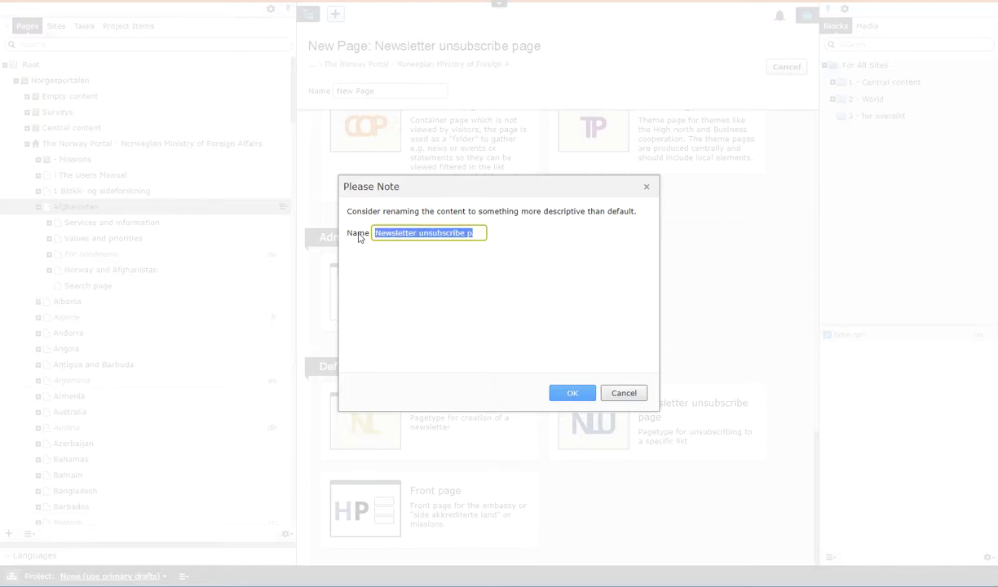
pyautogui.click(580, 397)
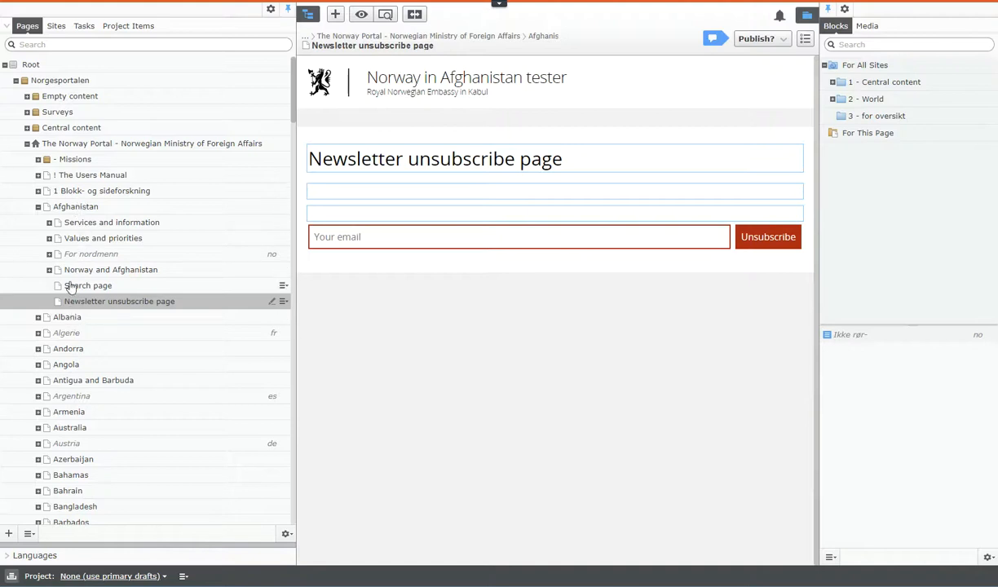
pyautogui.moveTo(81, 295); pyautogui.dragTo(80, 283)
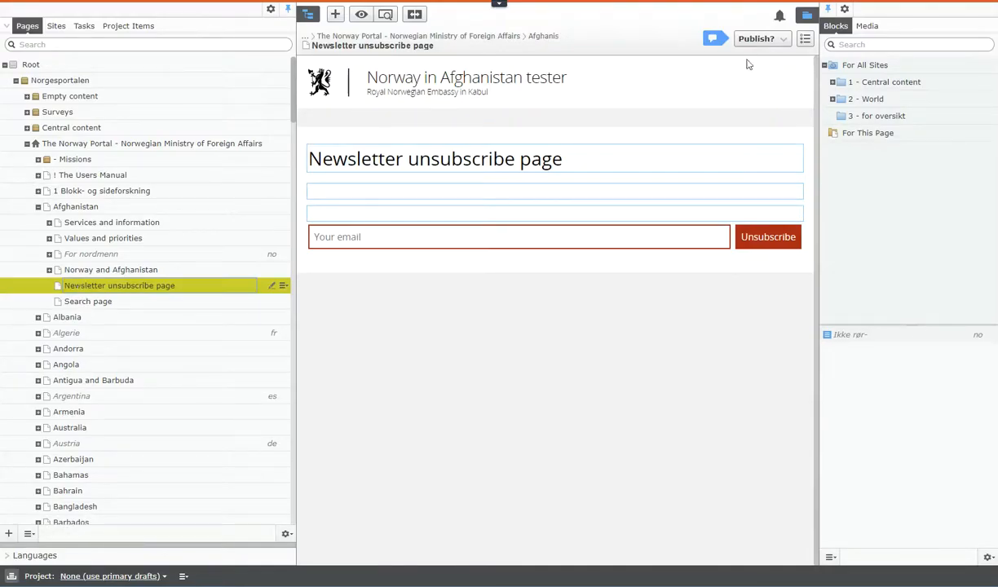
# - Open the unsubscribe page's properties and set its local content Newsletter list to Afghanistan
pyautogui.click(807, 44)
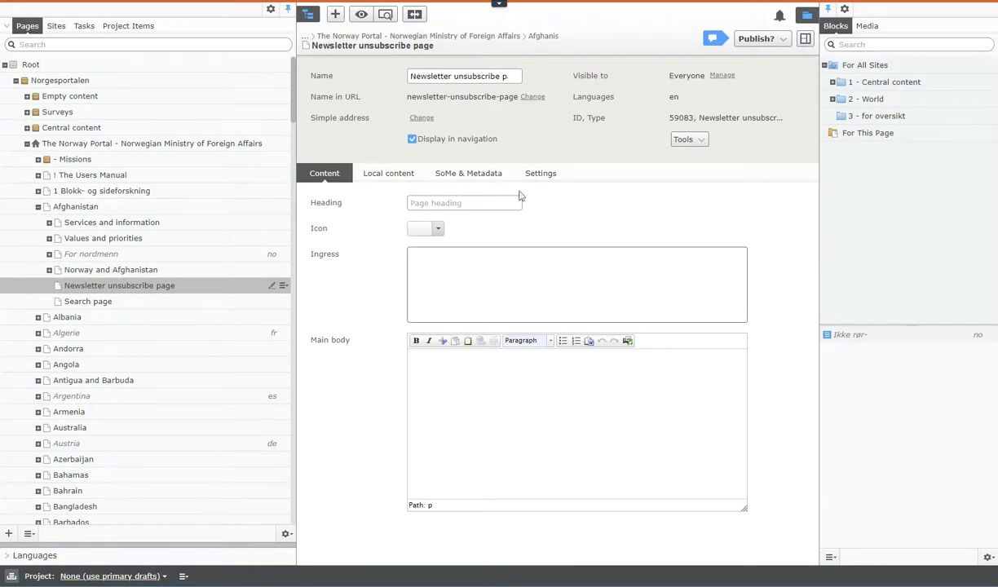
pyautogui.click(401, 175)
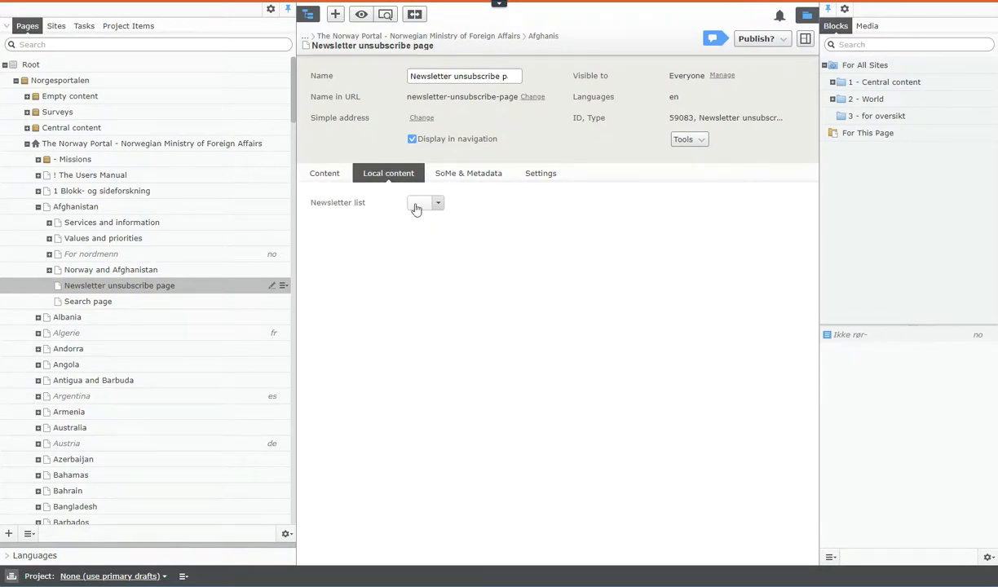
pyautogui.click(324, 176)
pyautogui.click(385, 178)
pyautogui.click(438, 208)
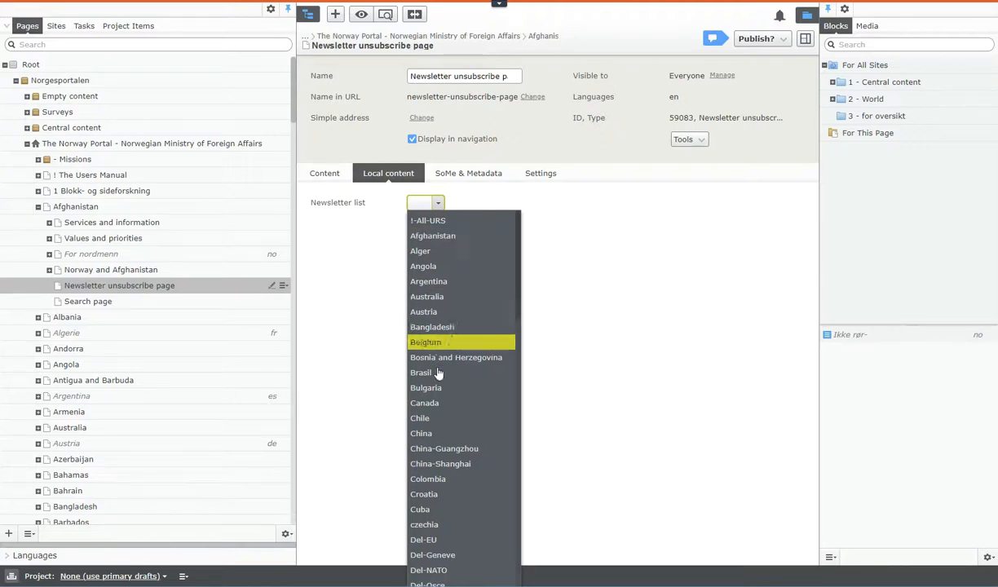
pyautogui.click(433, 238)
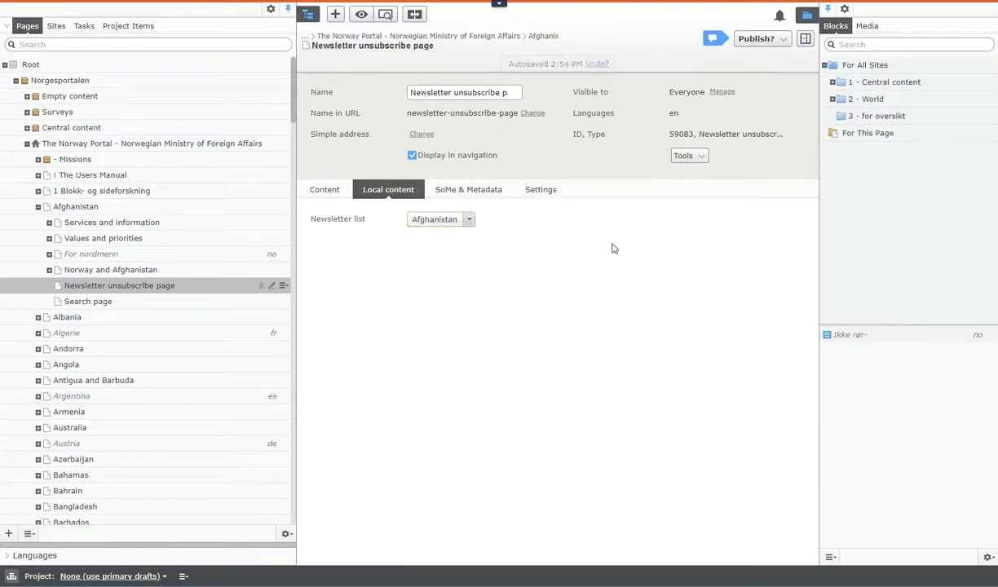
# - Check the unsubscribe page's content fields, publish the page and return to its on-page view
pyautogui.click(323, 189)
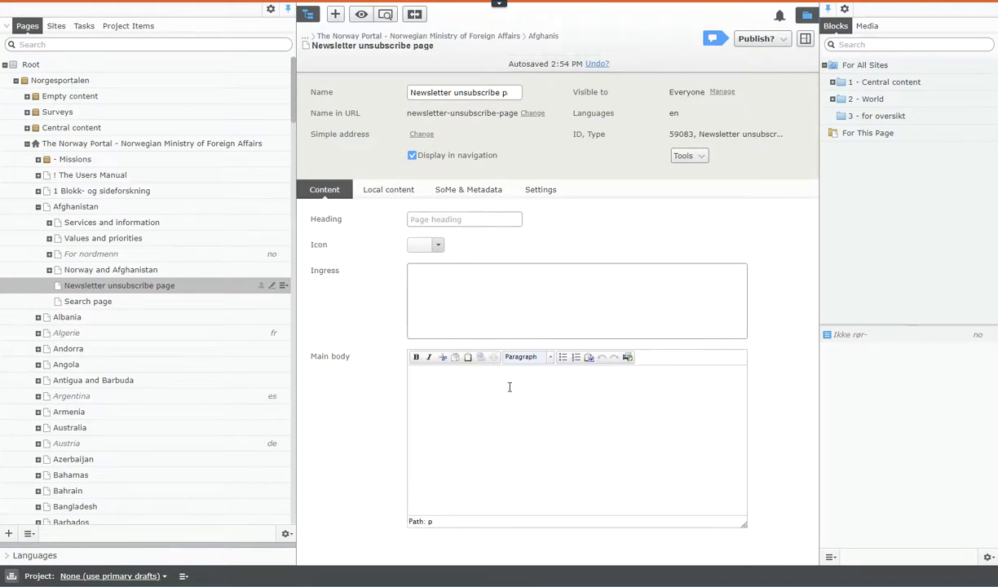
pyautogui.click(752, 38)
pyautogui.click(706, 94)
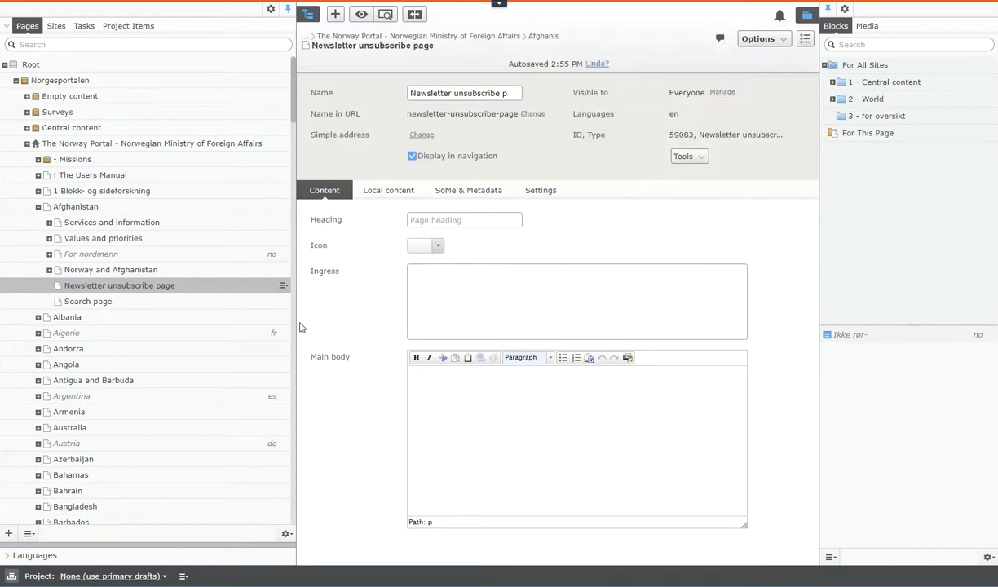
pyautogui.click(199, 288)
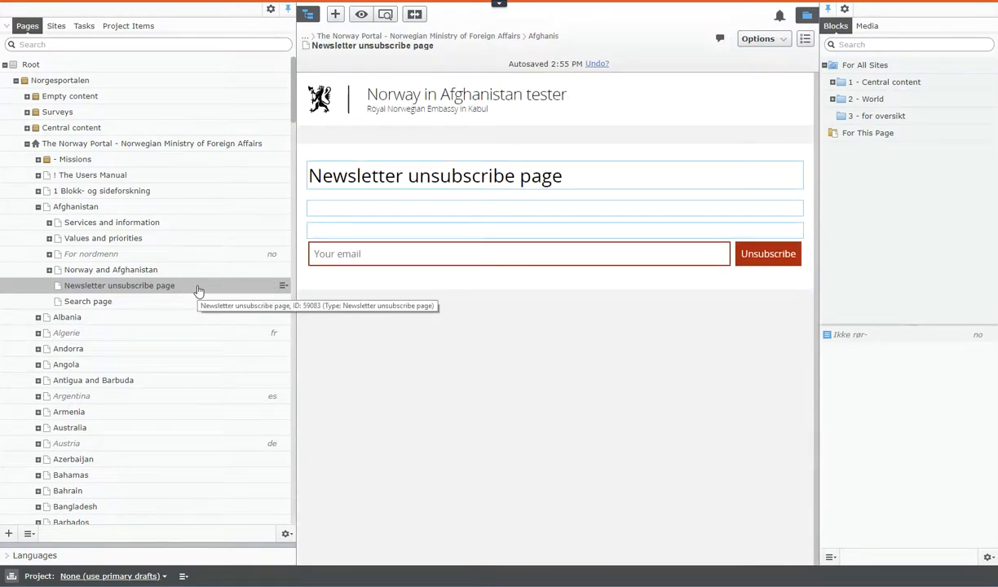